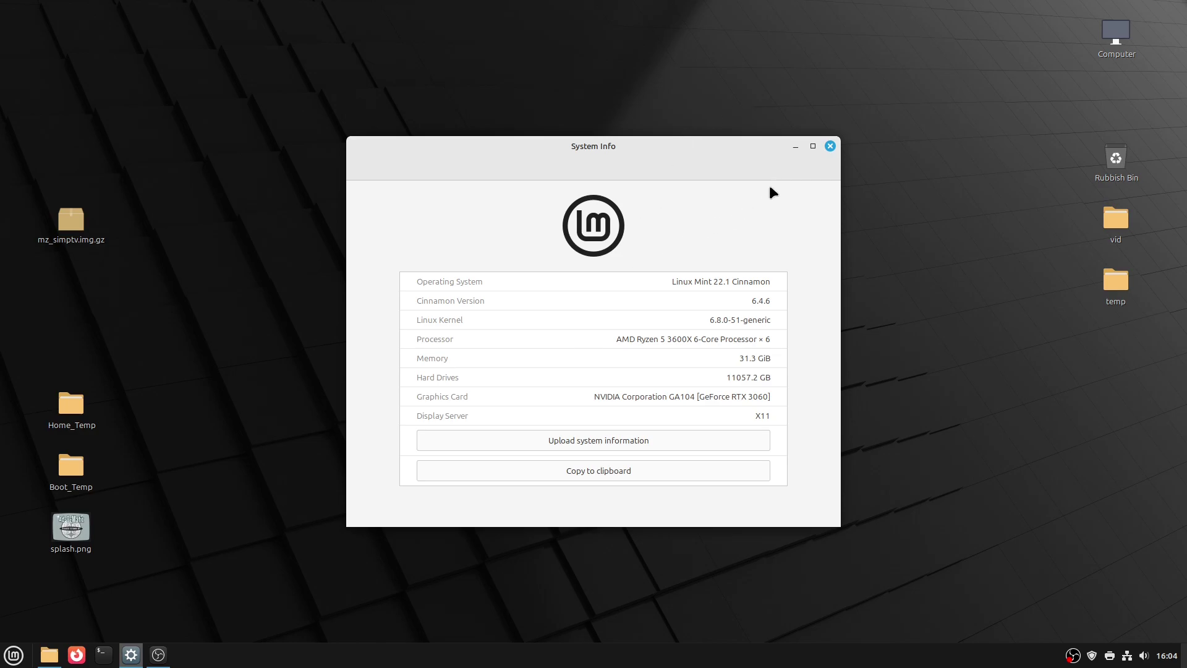
Step: Minimise System Info and move the empty USB STICK folder window to the right
click(796, 147)
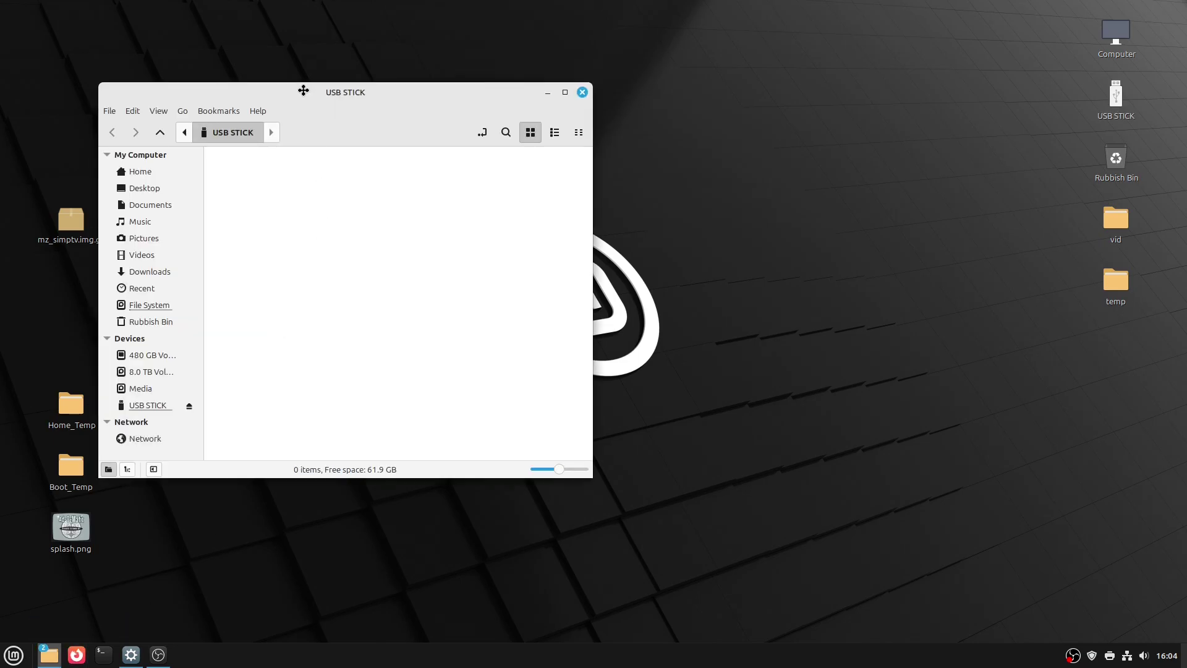
drag(302, 90, 565, 90)
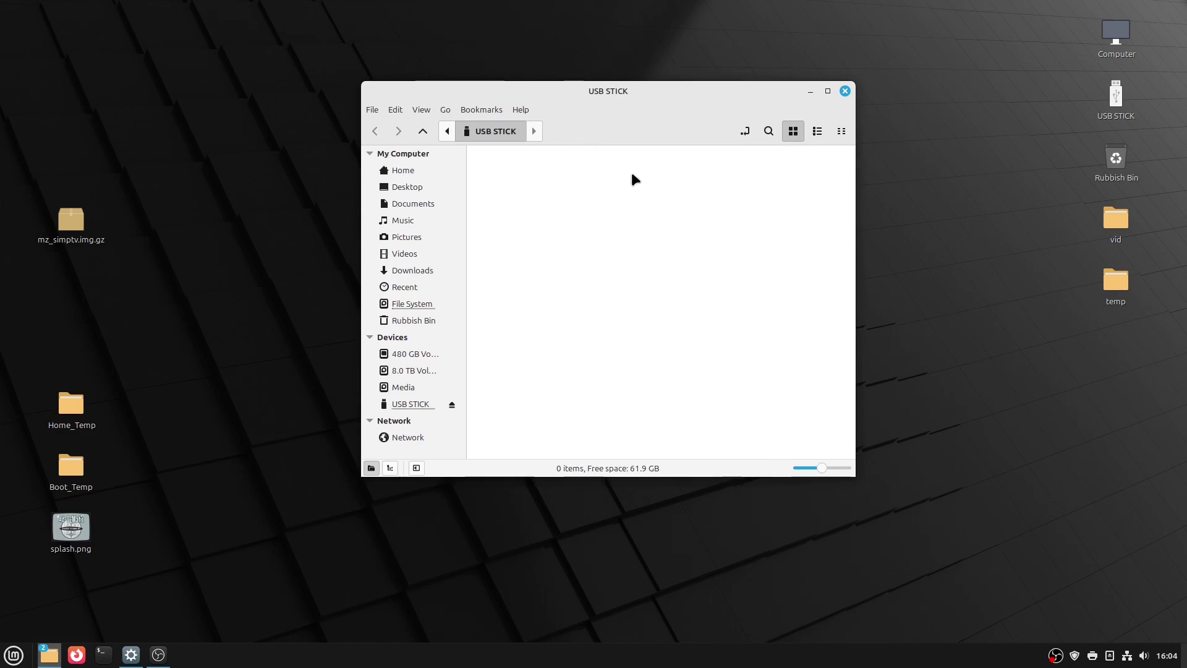
Step: Search the Mint menu for 'pi' and launch Raspberry Pi Imager
click(13, 654)
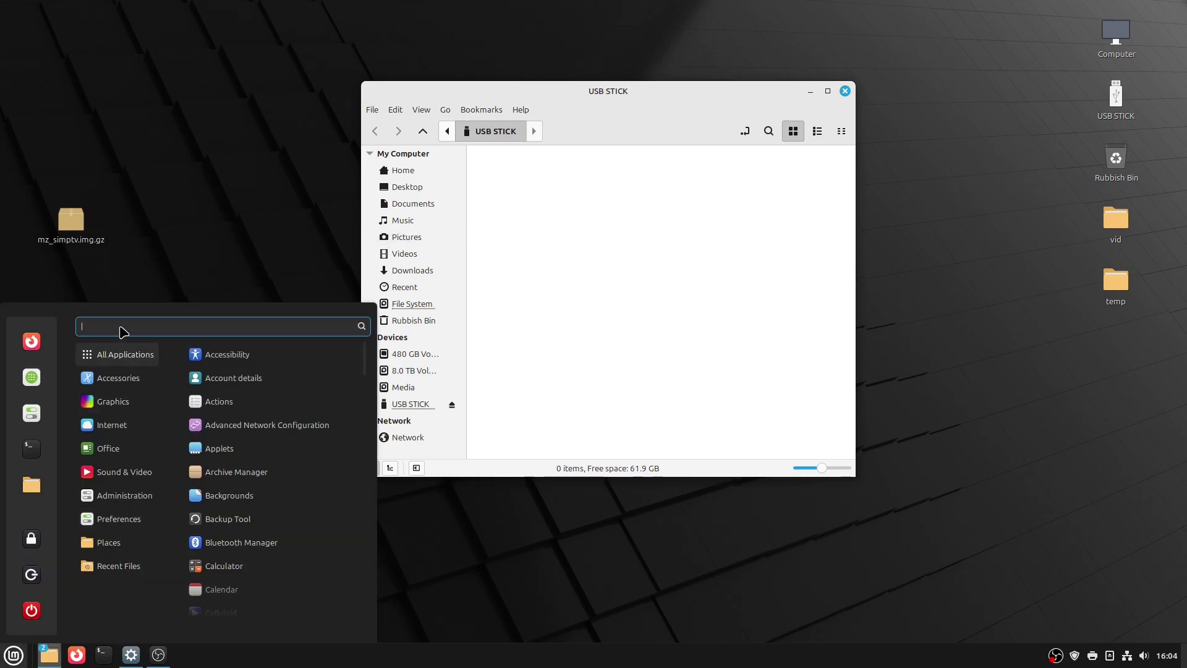
text(pi)
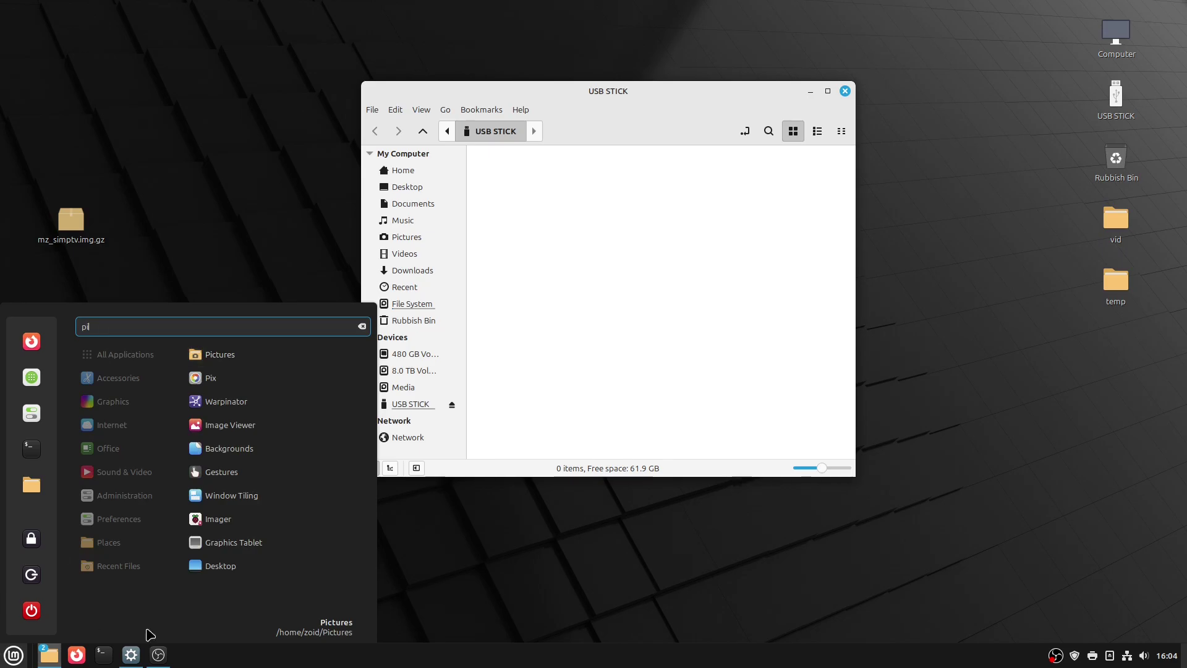
click(220, 526)
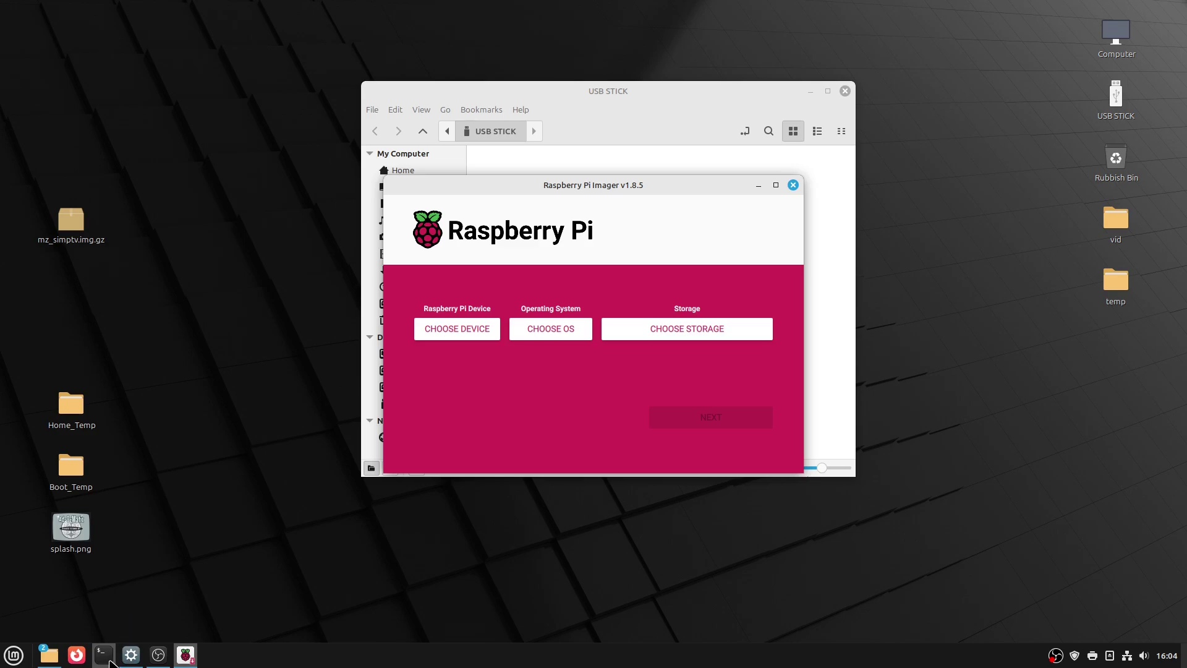
Step: In a Terminal, recall the rpi-imager install command and prefix it with sudo
click(105, 655)
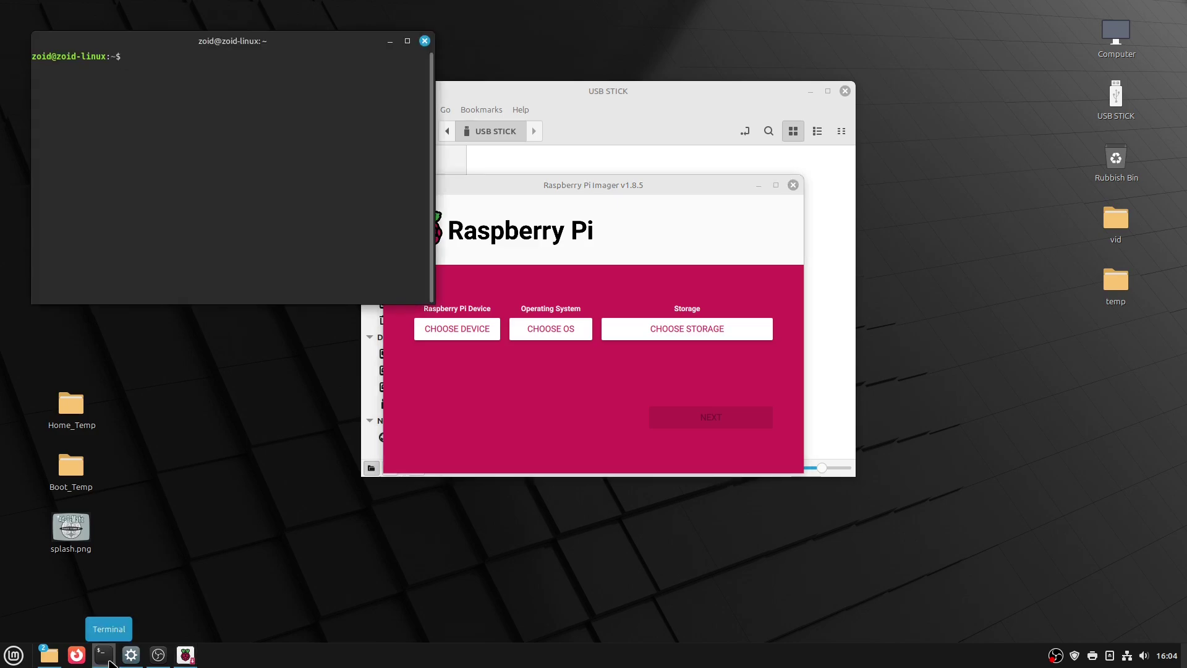
text(apt install rpi-imager)
text(sudo)
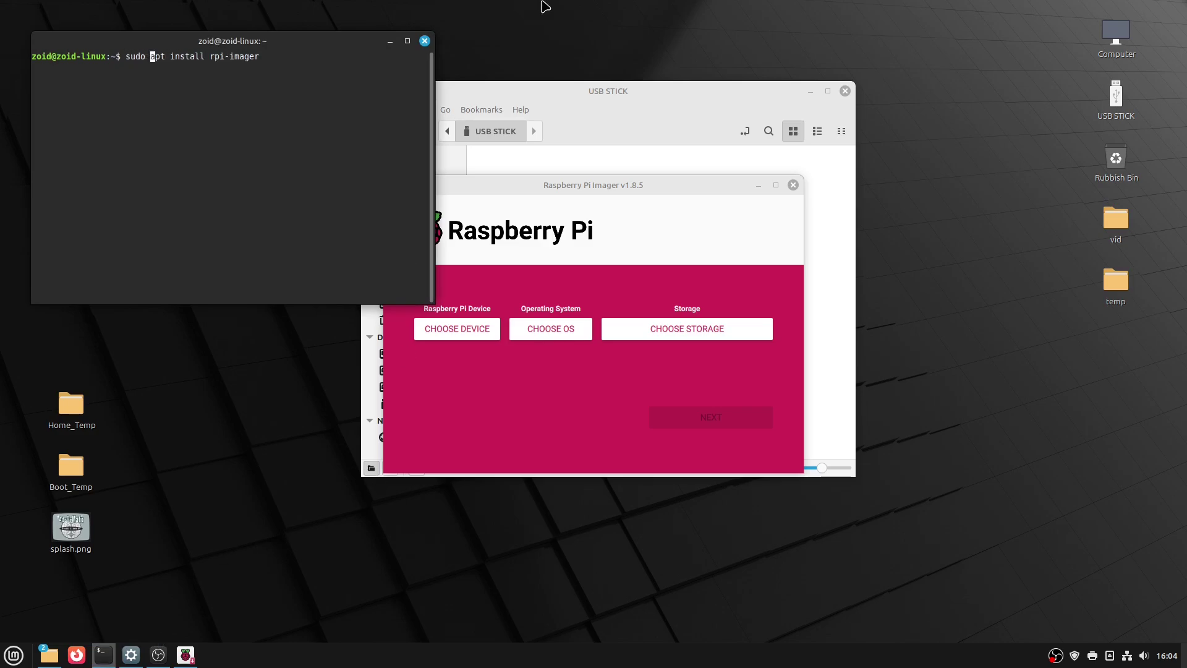
Step: Close the Terminal and choose Raspberry Pi Zero 2 W as the device
click(426, 43)
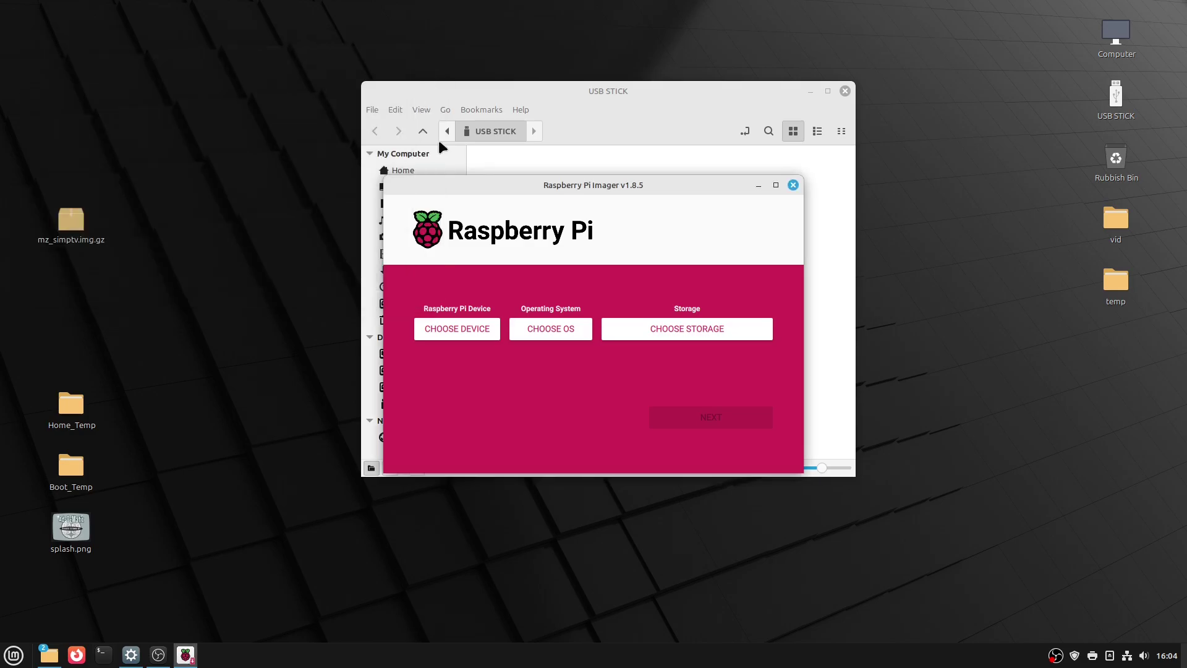
click(473, 328)
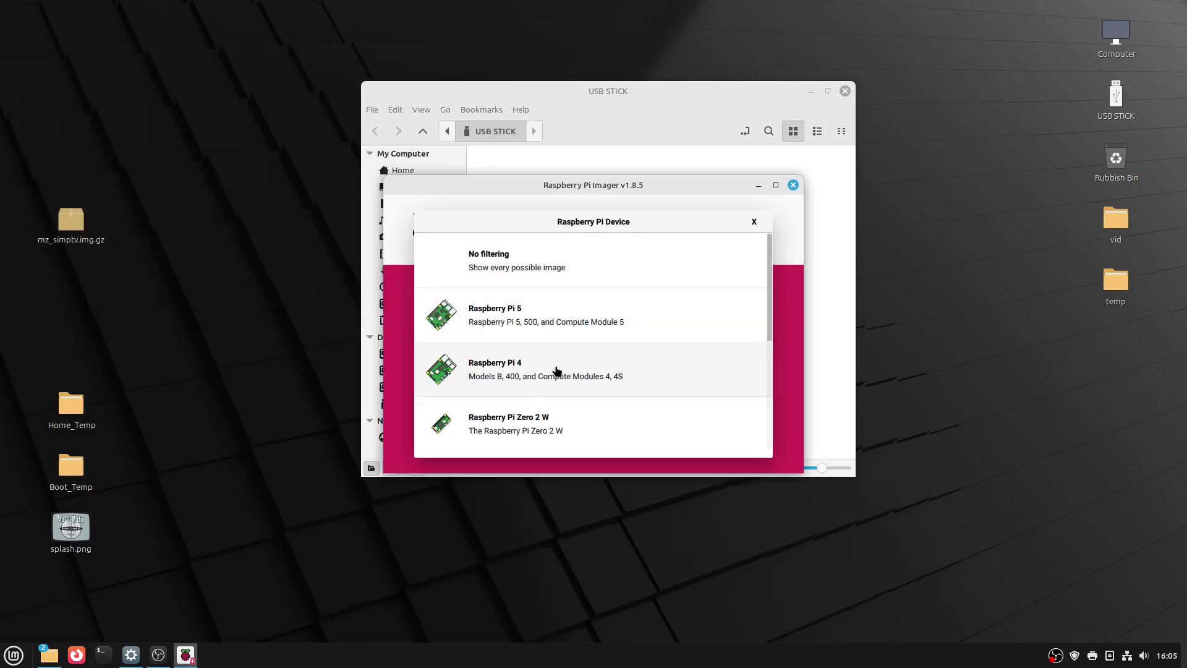
click(535, 428)
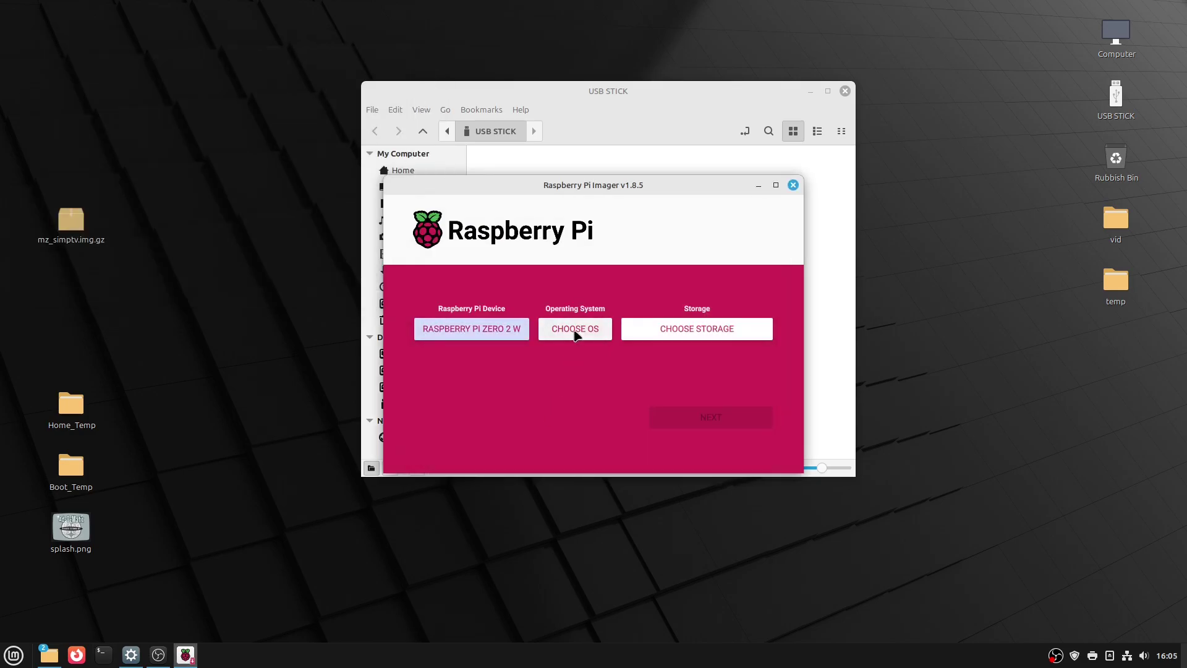
Step: Use the custom image mz_simptv.img.gz as the operating system
click(577, 331)
scroll(559, 334, down, 10)
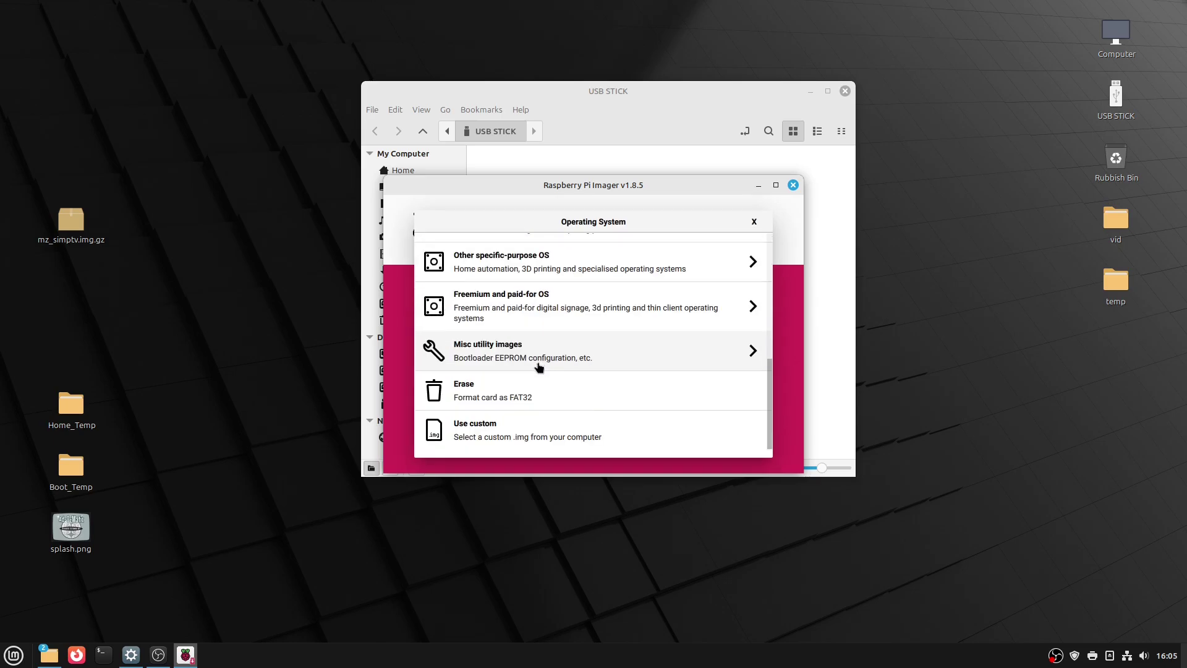
click(505, 431)
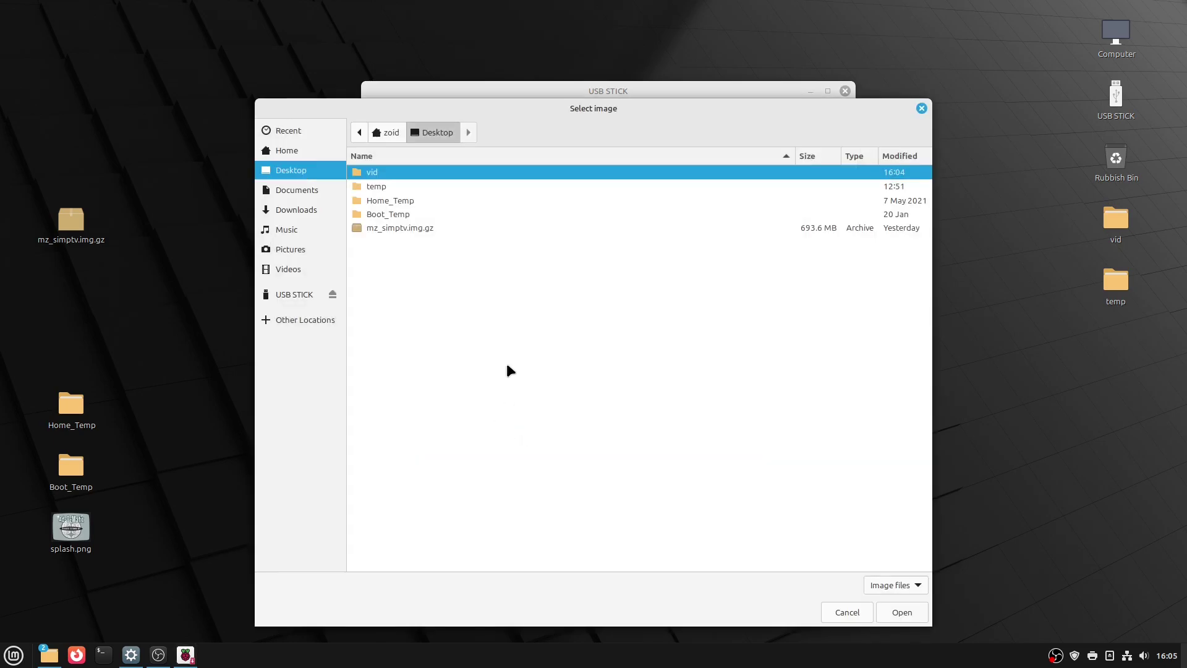
click(389, 226)
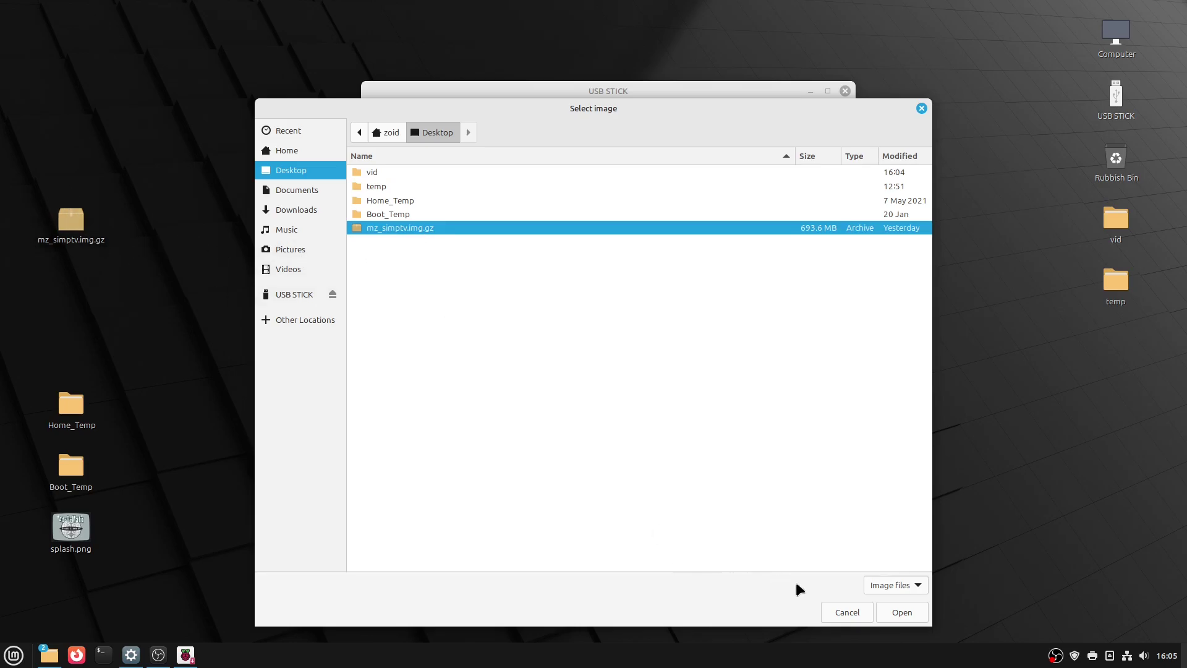
click(891, 612)
Step: Target the 61.9 GB USB STICK and proceed without OS customisation
click(700, 328)
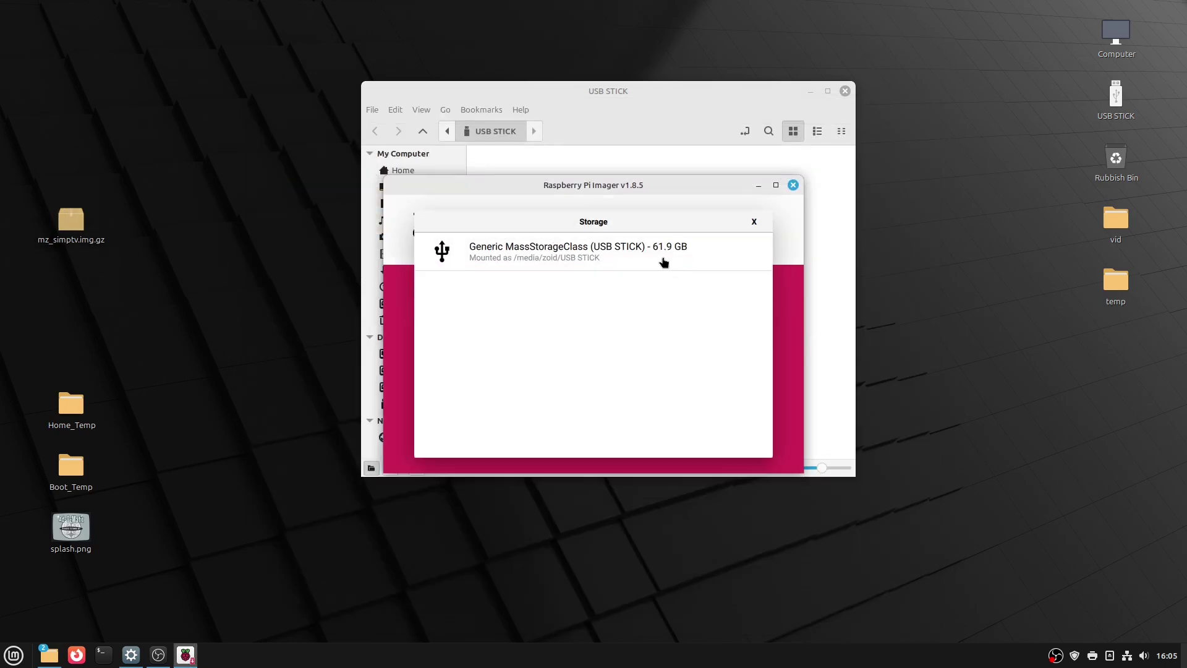
click(660, 258)
click(733, 423)
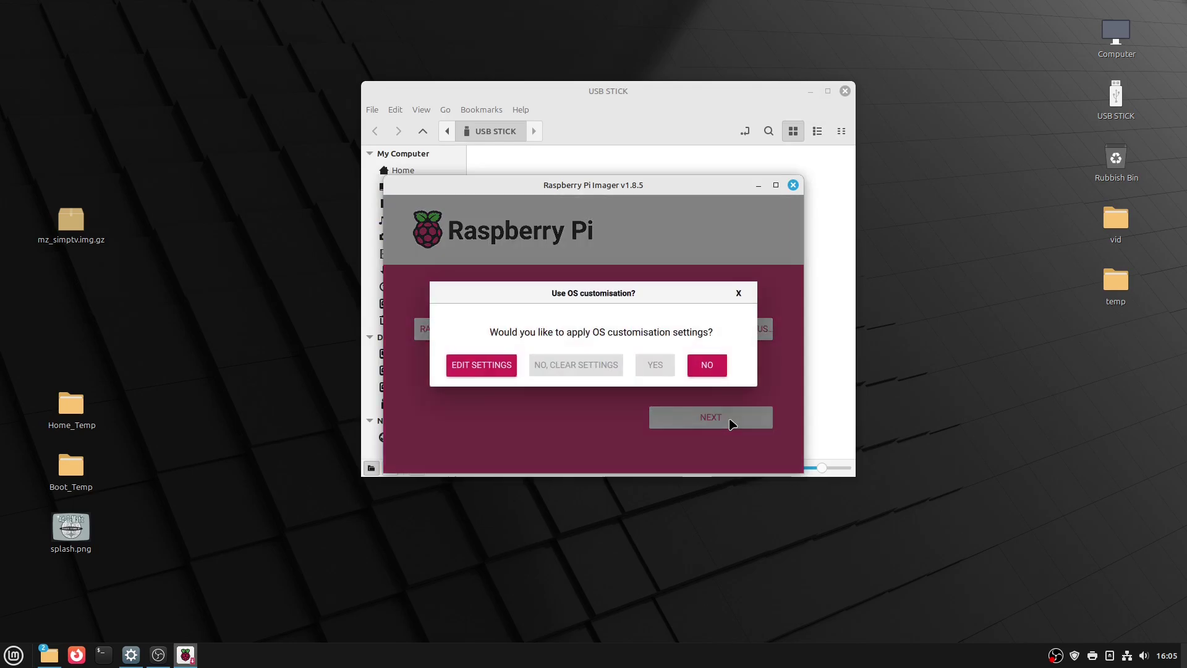
click(707, 366)
Step: Confirm erasing the drive, authorise with the password, skip verification, then close the Imager
click(616, 377)
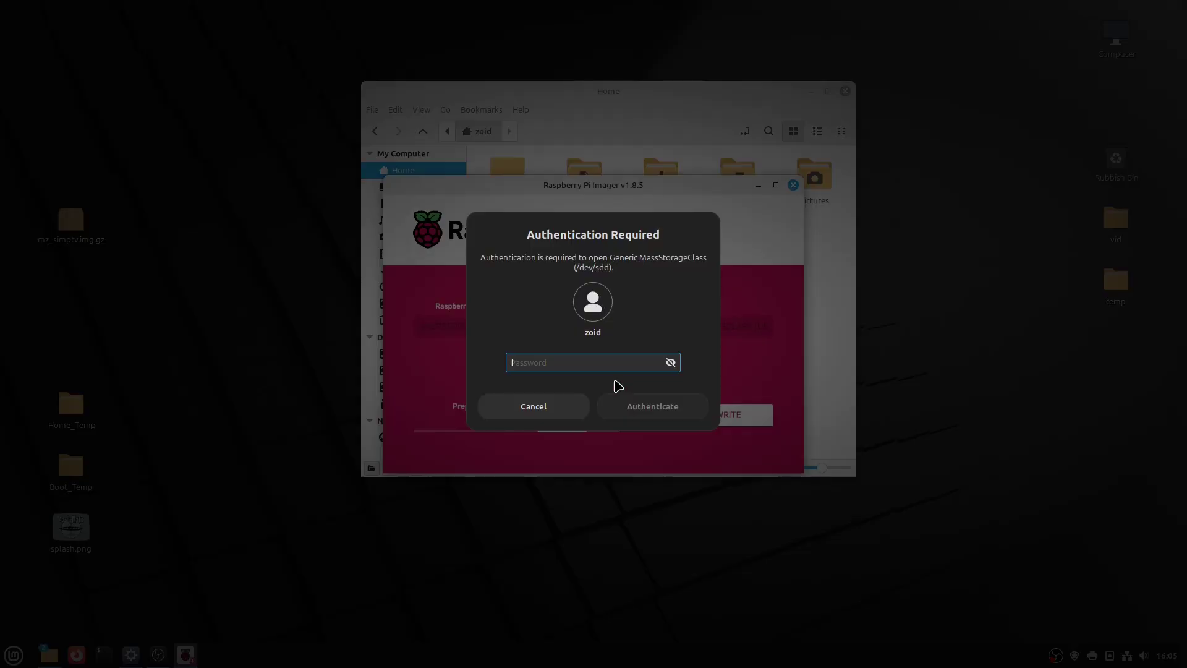
text(*****)
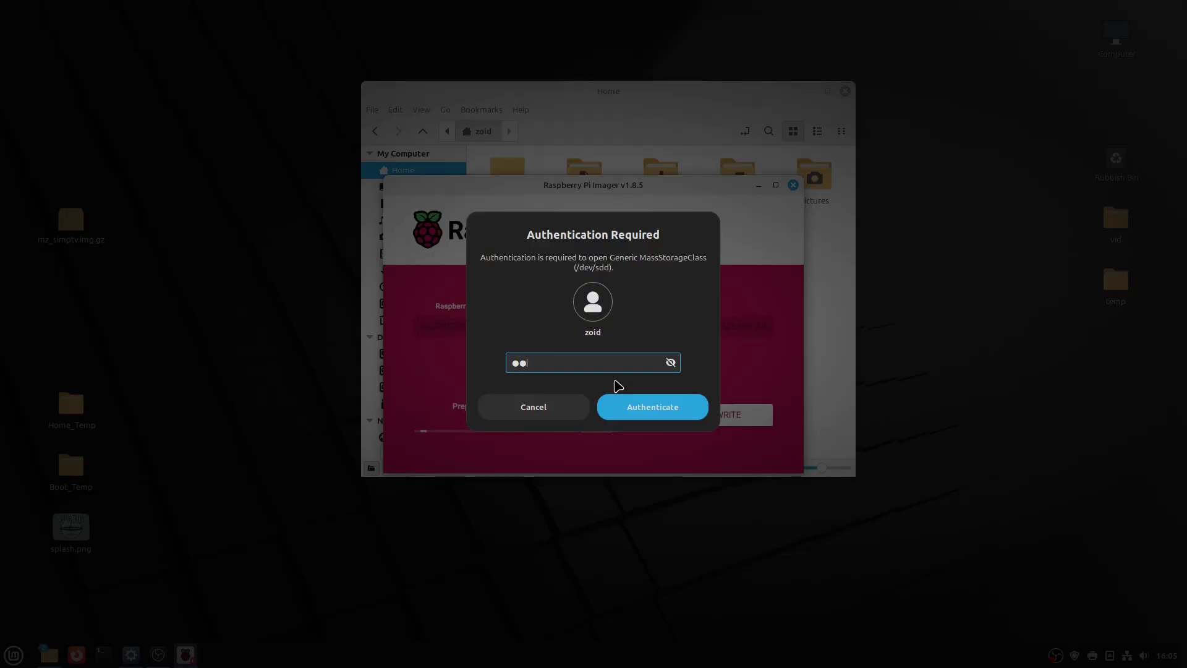
text(*)
key(Return)
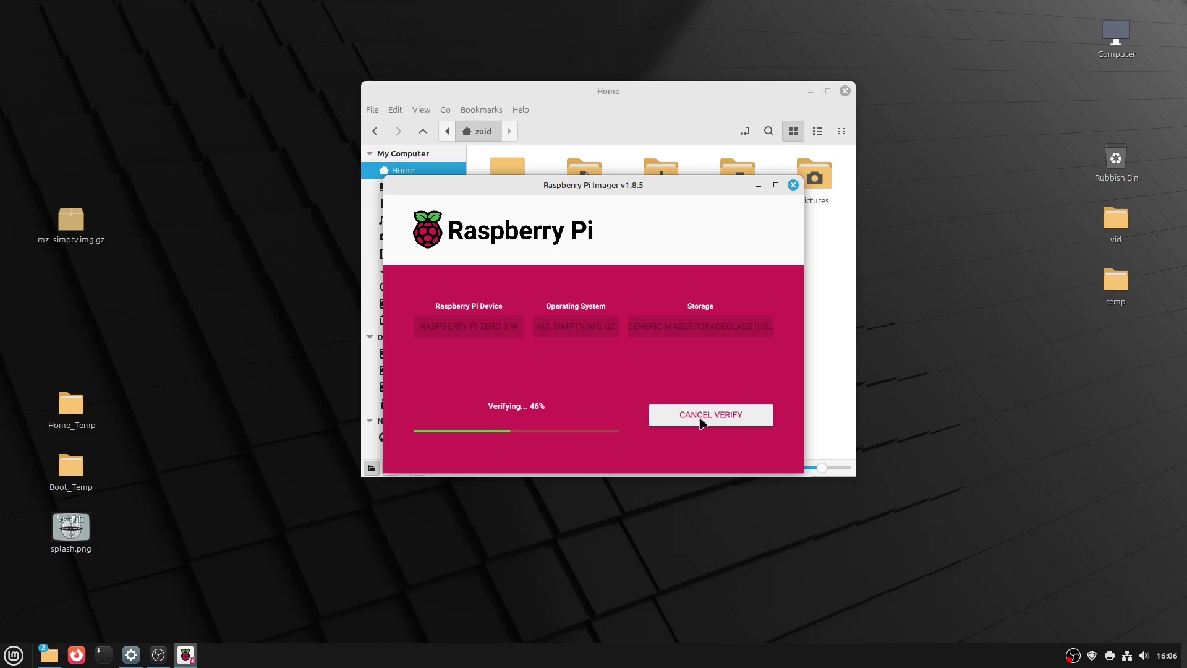
click(702, 424)
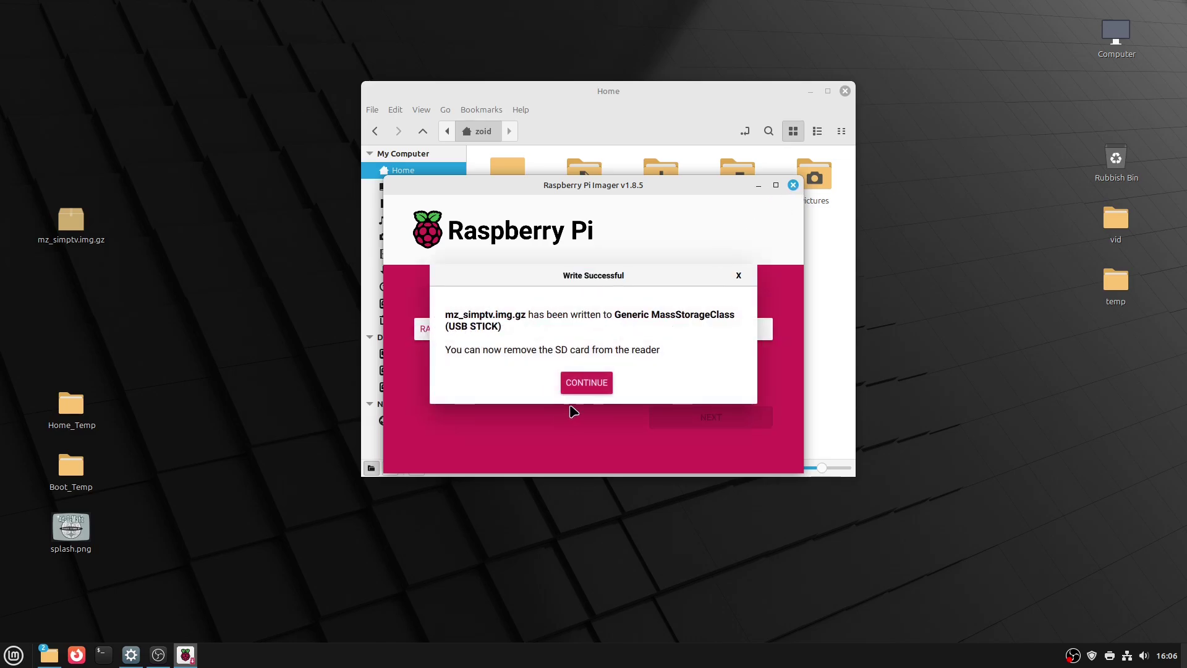
click(793, 185)
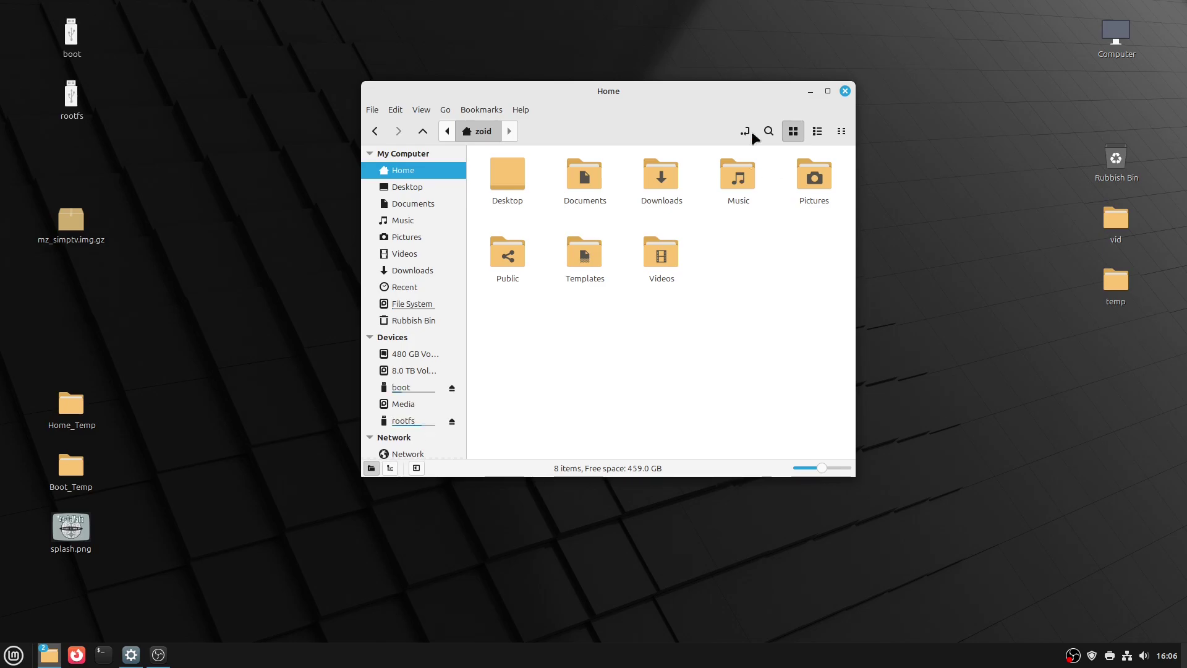
Step: Close the Home and boot windows, leaving the rootfs window centred on the desktop
click(846, 91)
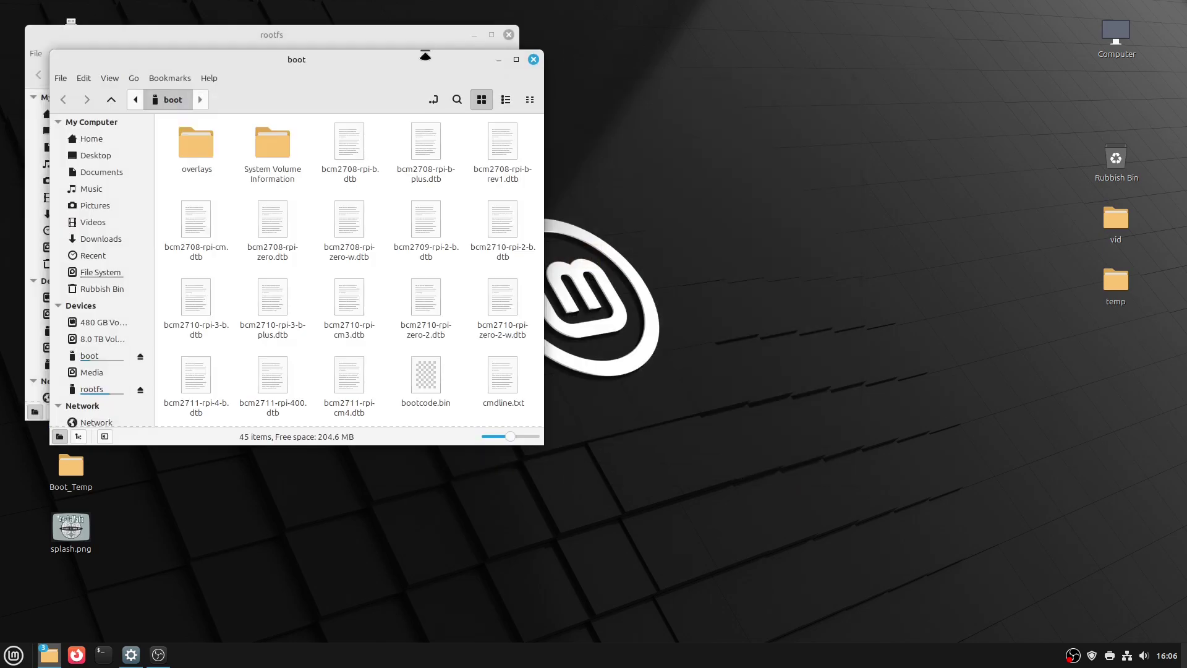
drag(303, 58, 795, 34)
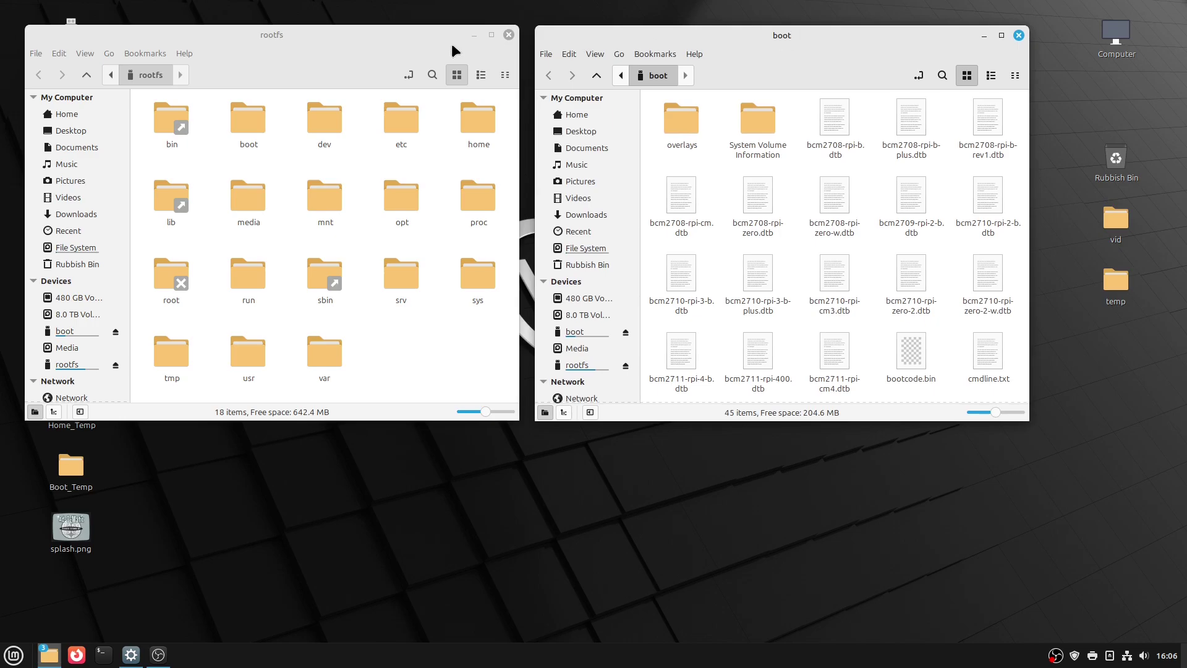
drag(326, 37, 342, 40)
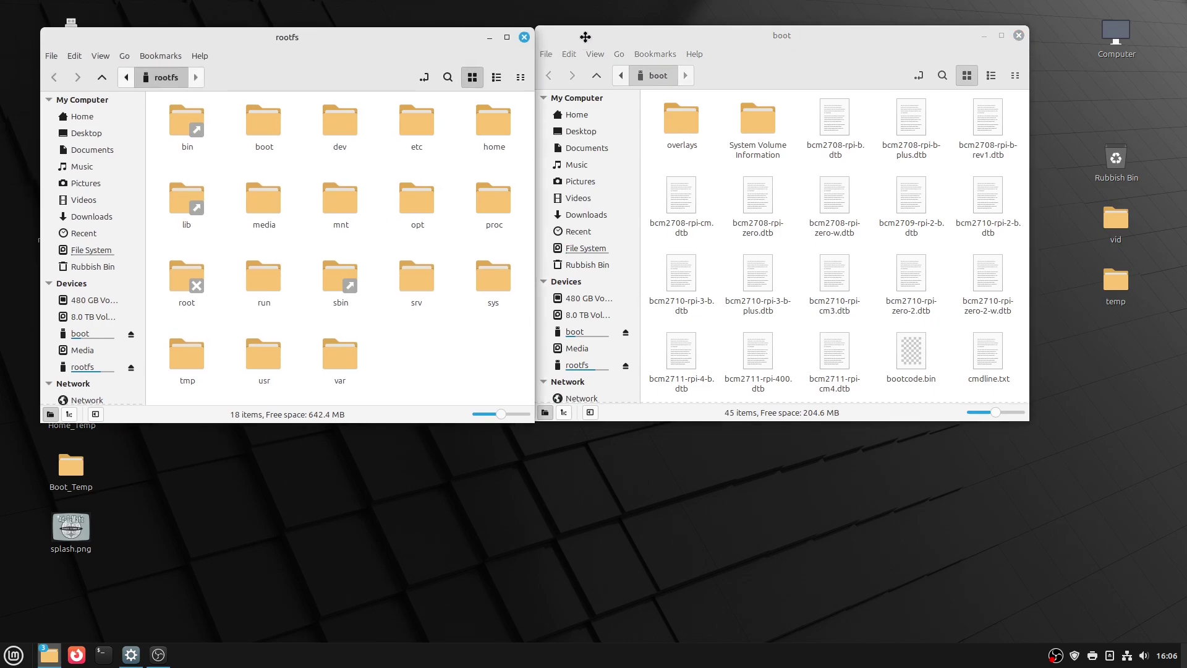
drag(581, 37, 587, 37)
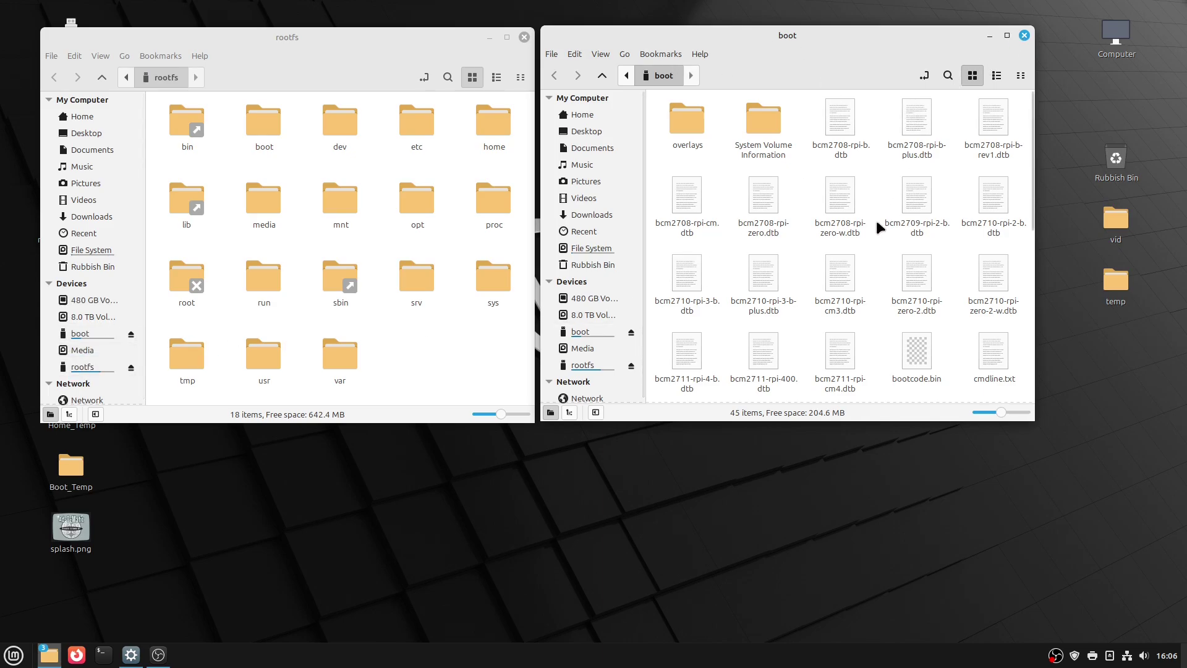
scroll(876, 223, down, 10)
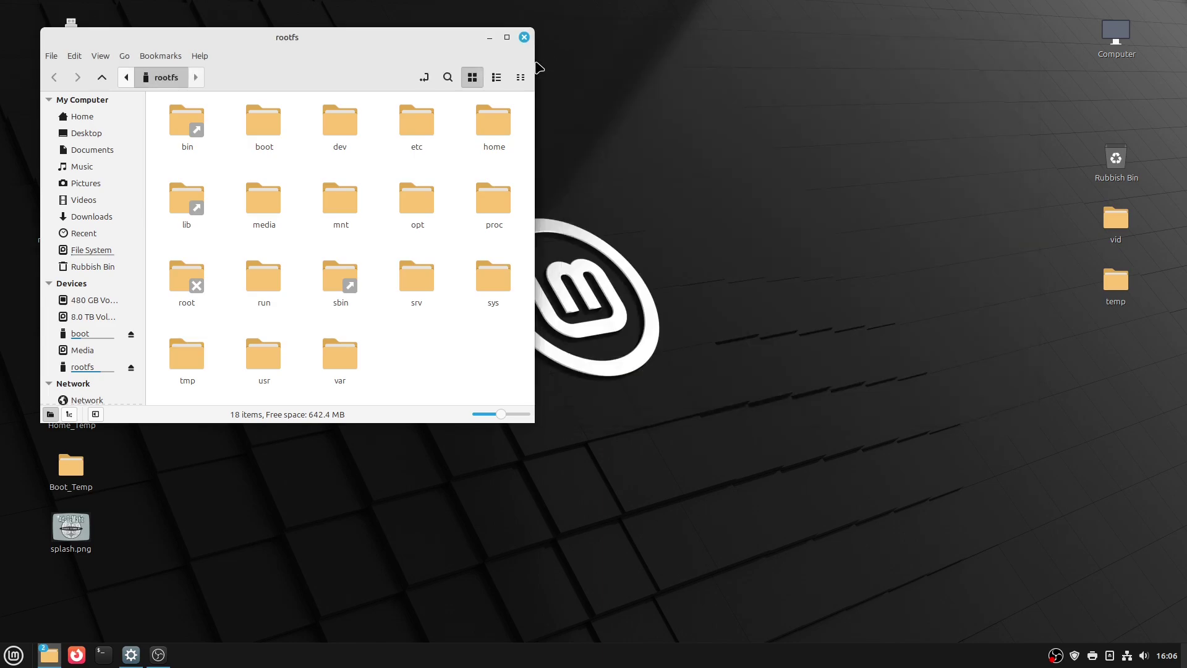
click(1025, 36)
drag(350, 42, 643, 51)
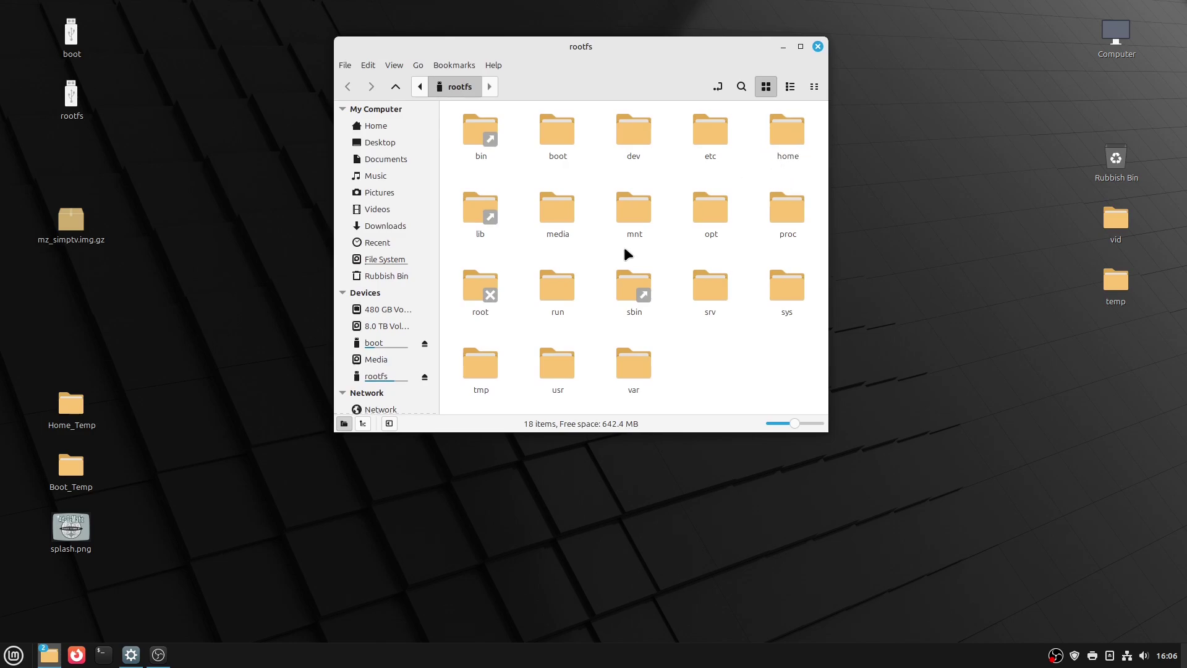
Step: Browse home/pi/simpsonstv/videos on rootfs, then go back to the top-level folders
double_click(777, 132)
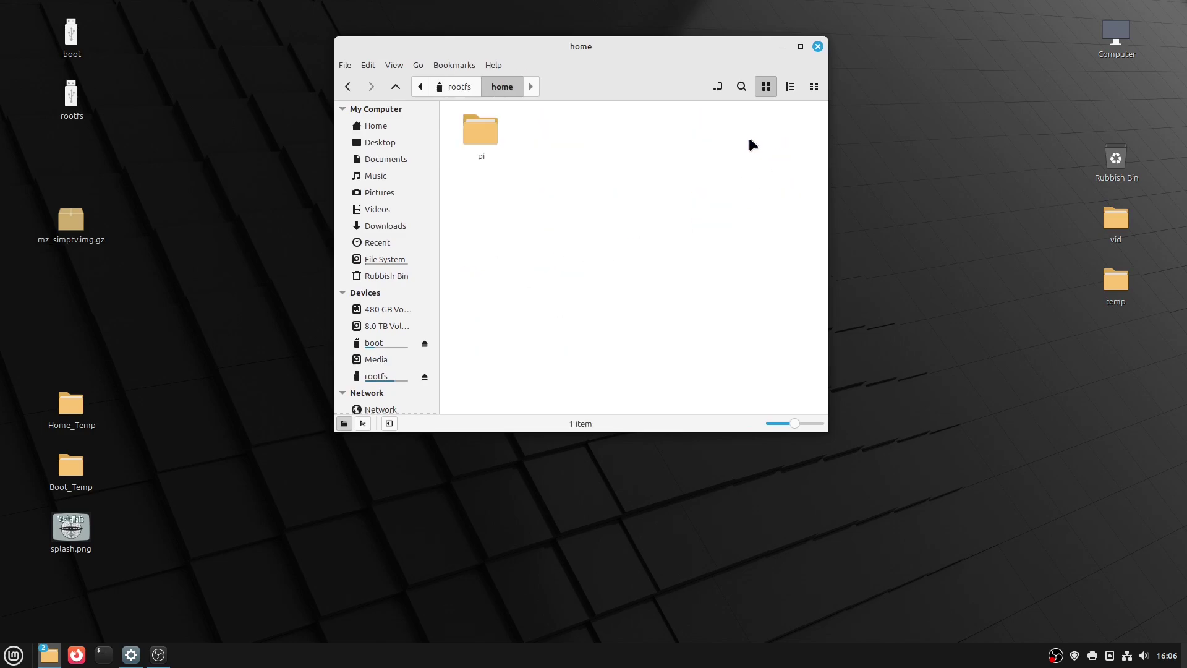
double_click(485, 137)
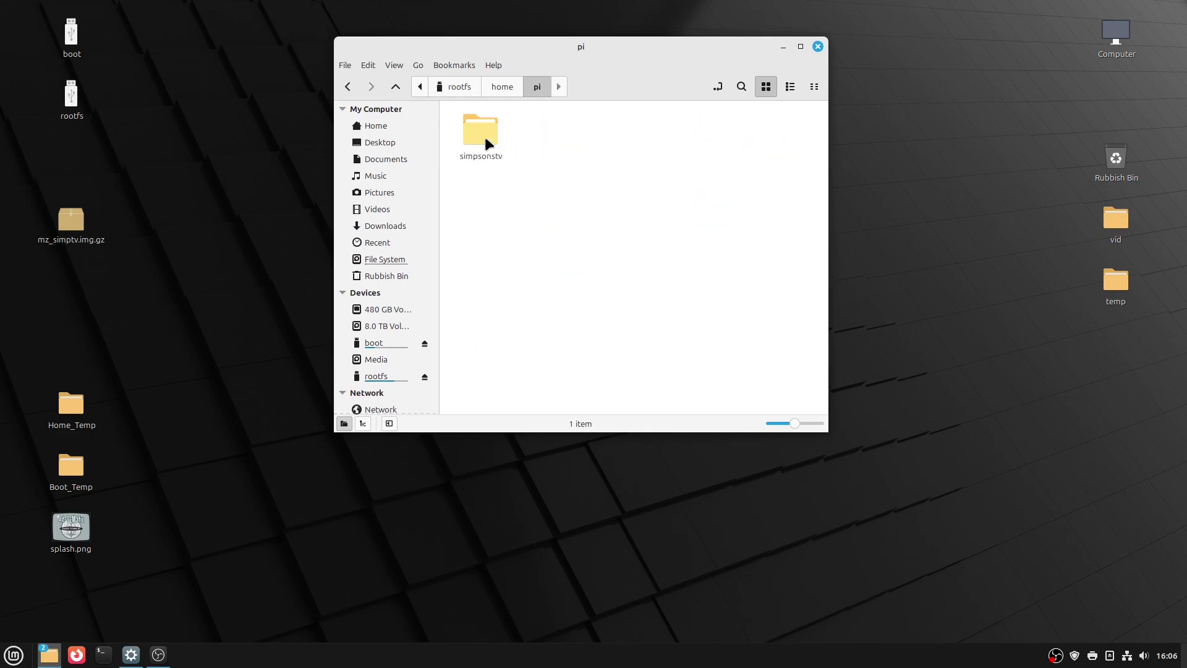
click(485, 138)
double_click(484, 136)
double_click(485, 137)
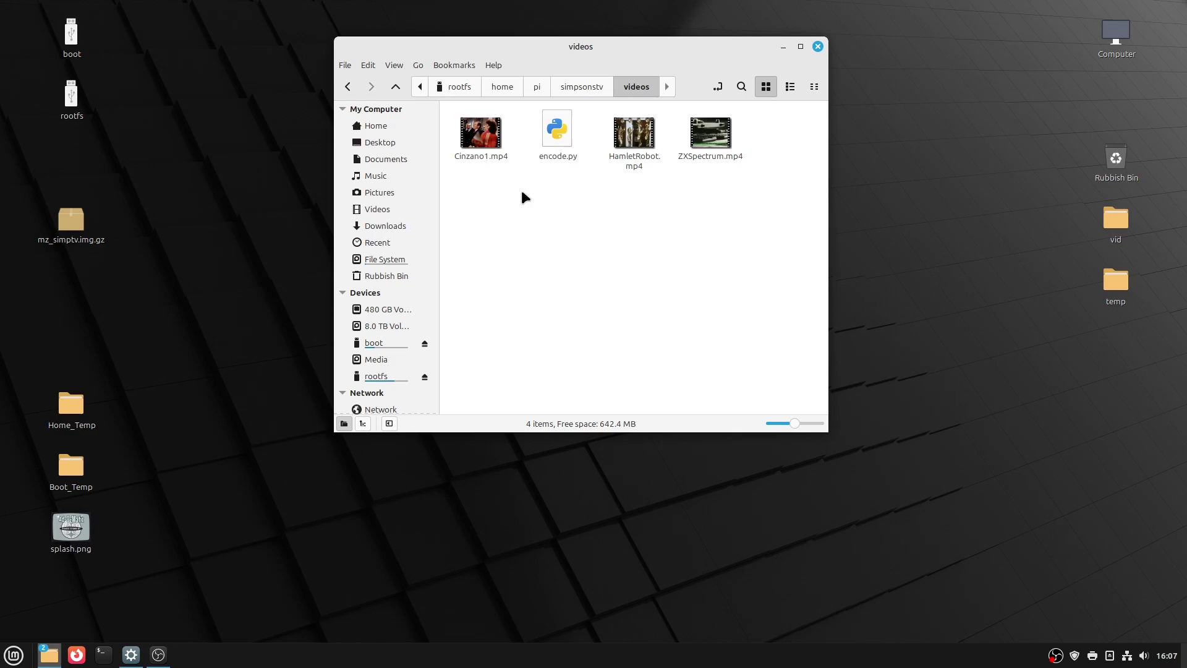
click(349, 90)
click(350, 90)
click(349, 90)
click(349, 90)
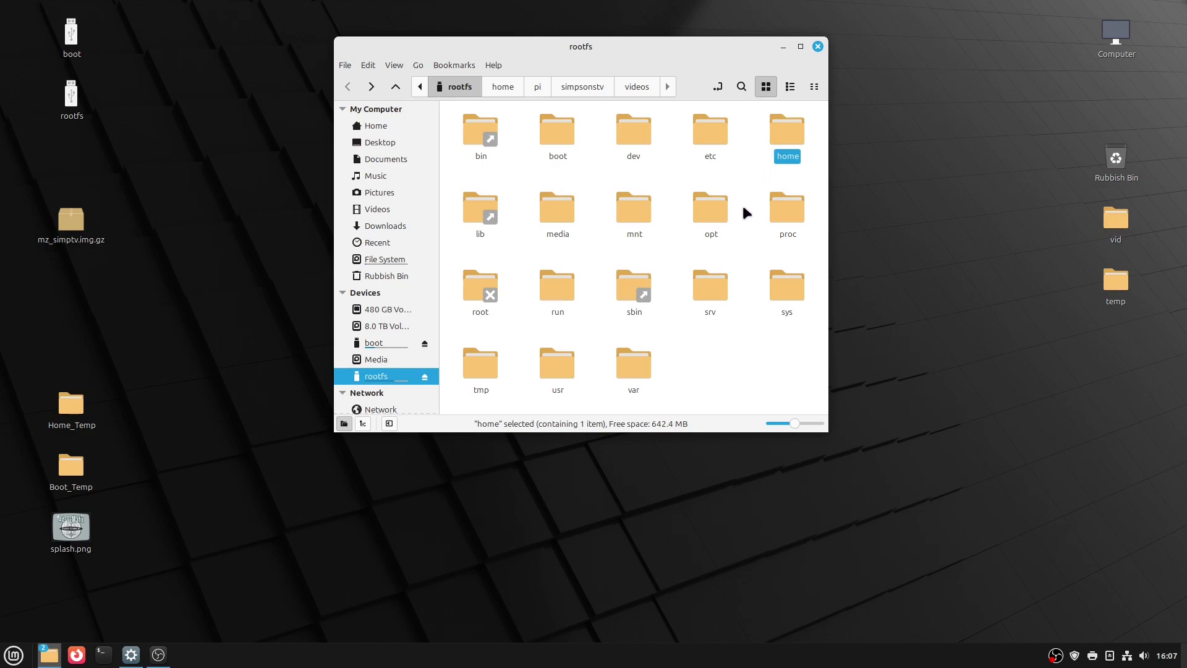
Step: Open the opt folder normally, then return to the rootfs top level
click(706, 211)
right_click(710, 205)
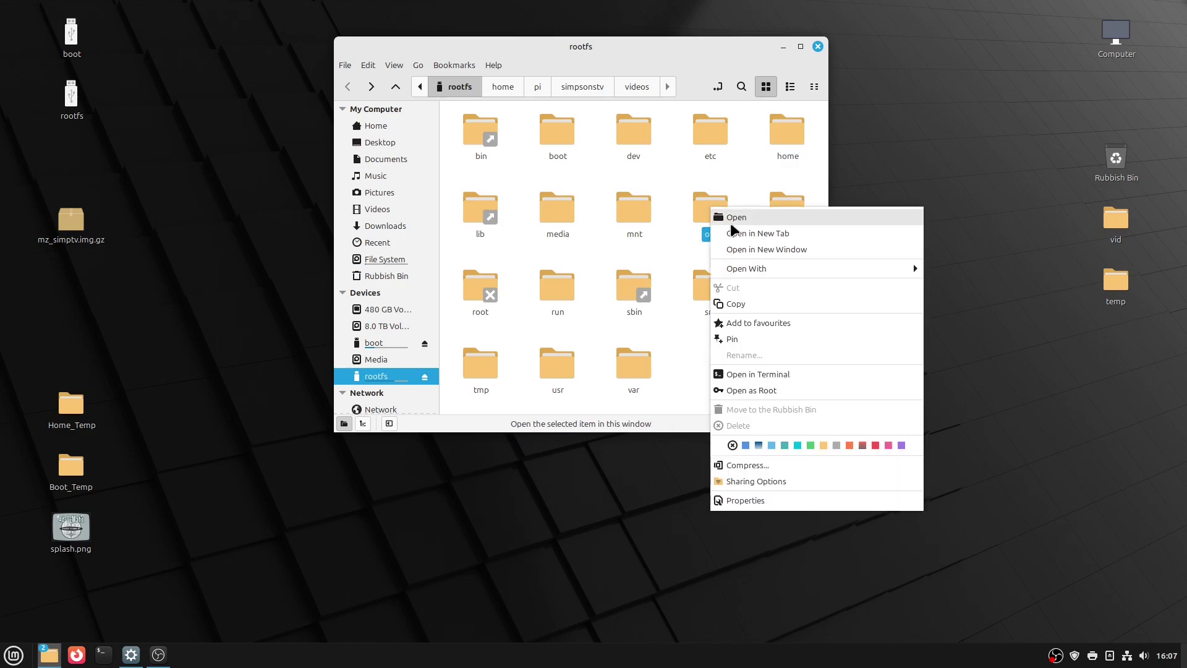
click(701, 205)
double_click(701, 206)
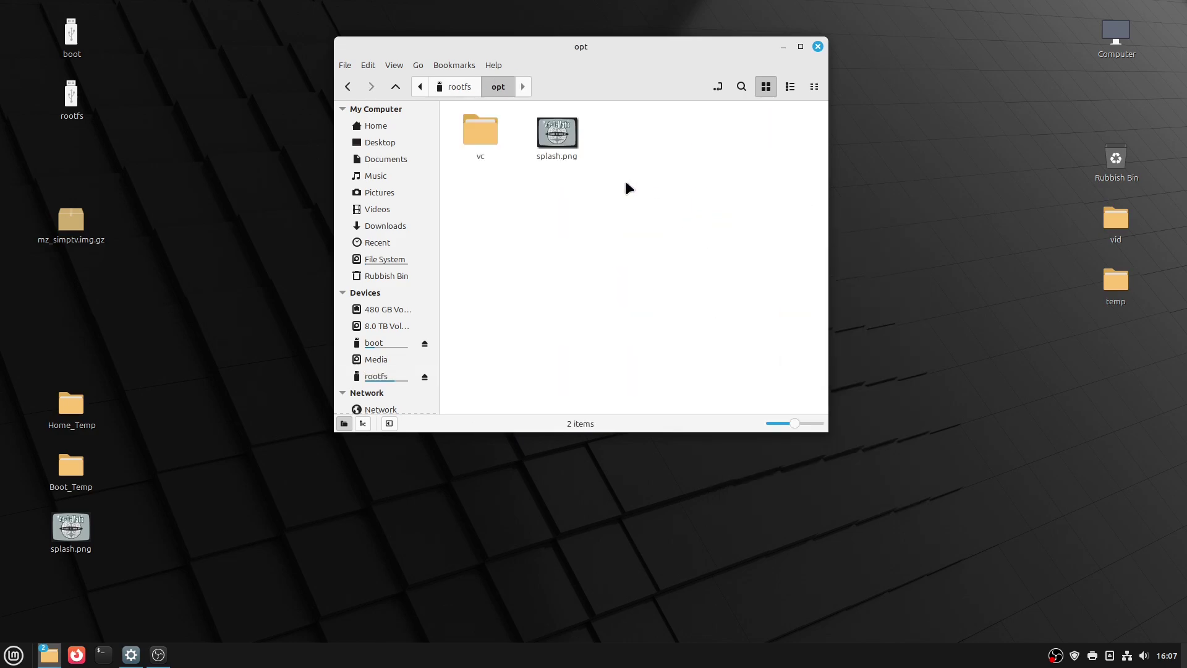
click(346, 88)
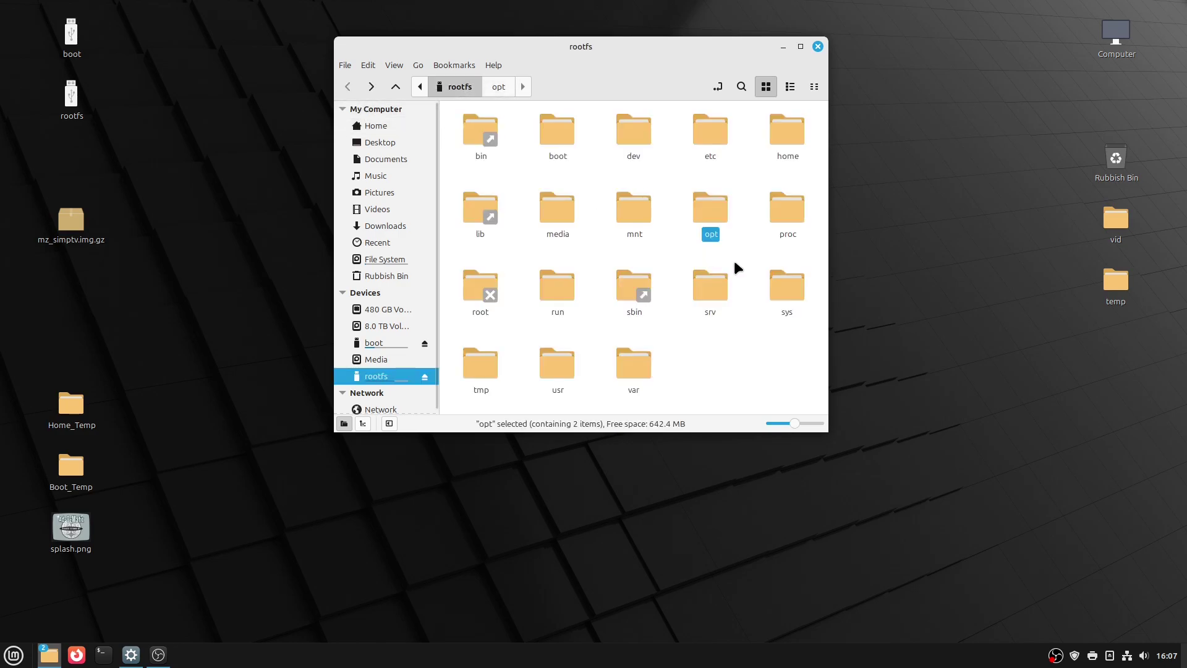
Step: Open opt with Open as Root and authenticate with the account password
right_click(705, 214)
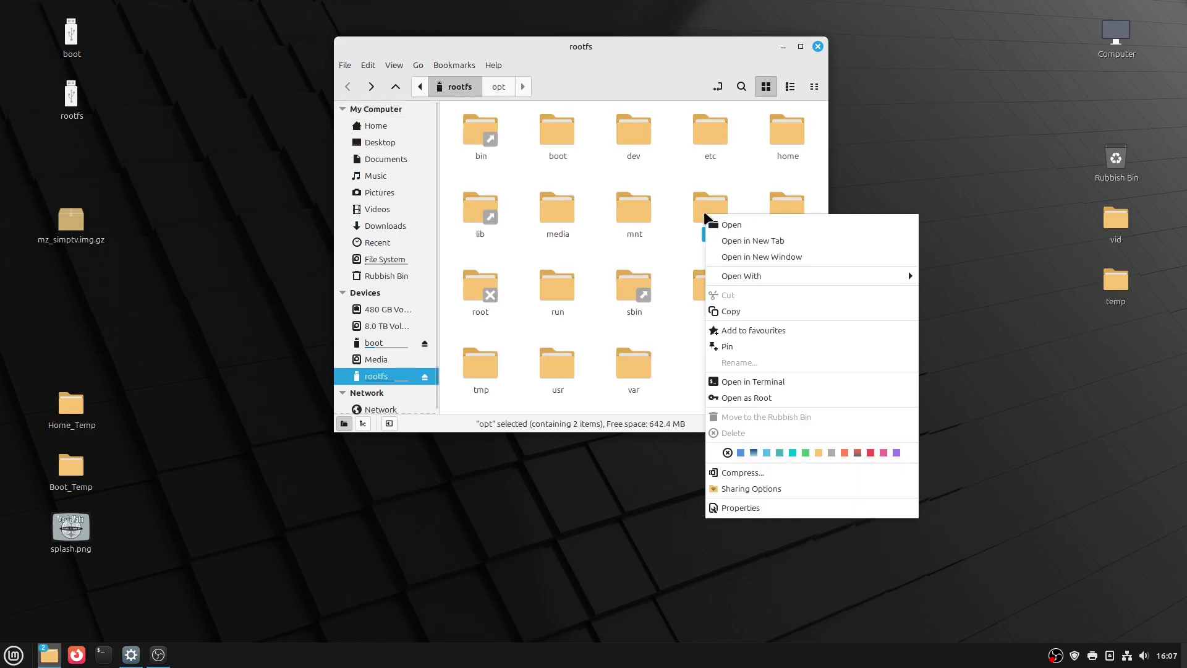
click(803, 402)
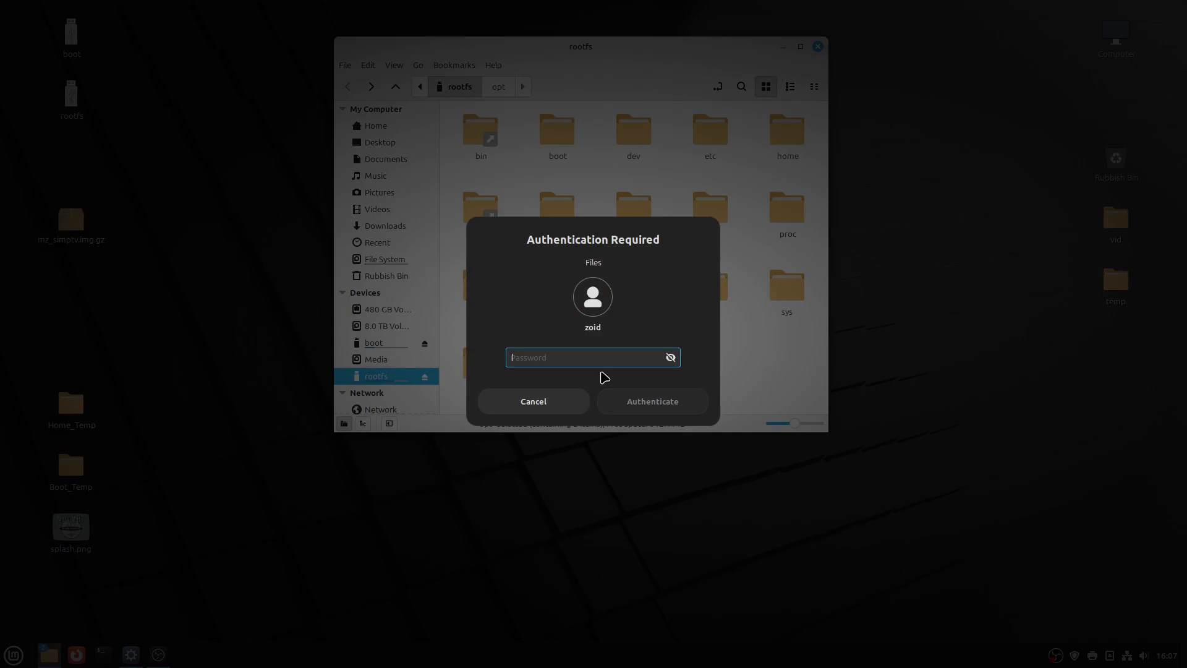
text(*****)
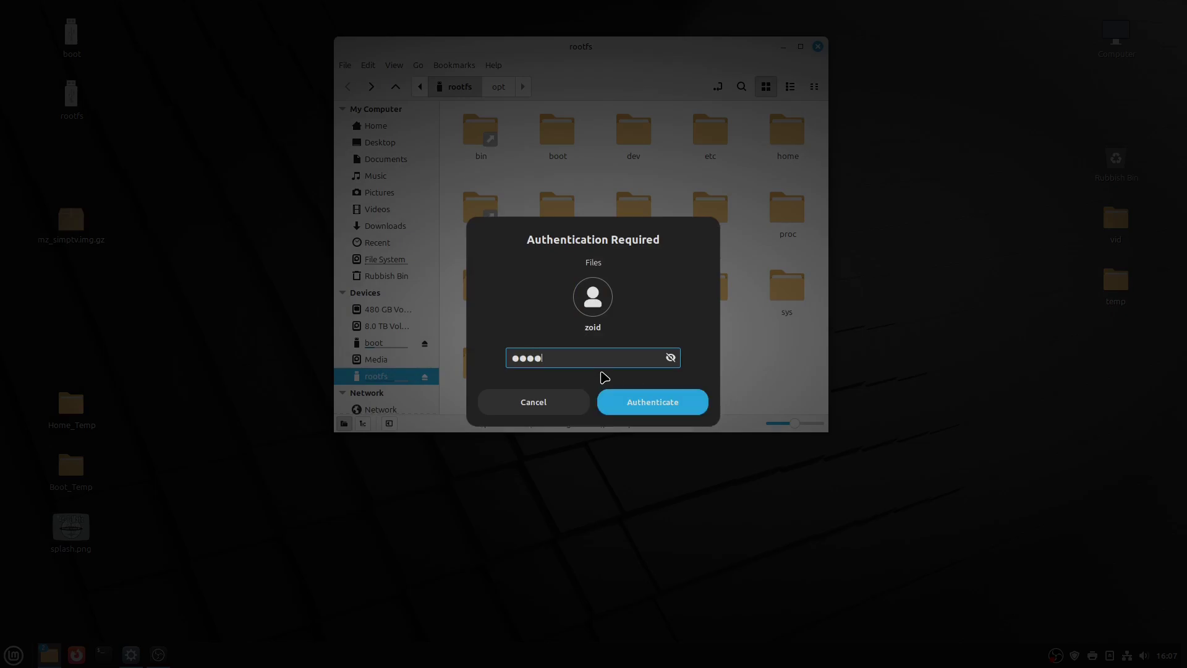
text(*)
key(Return)
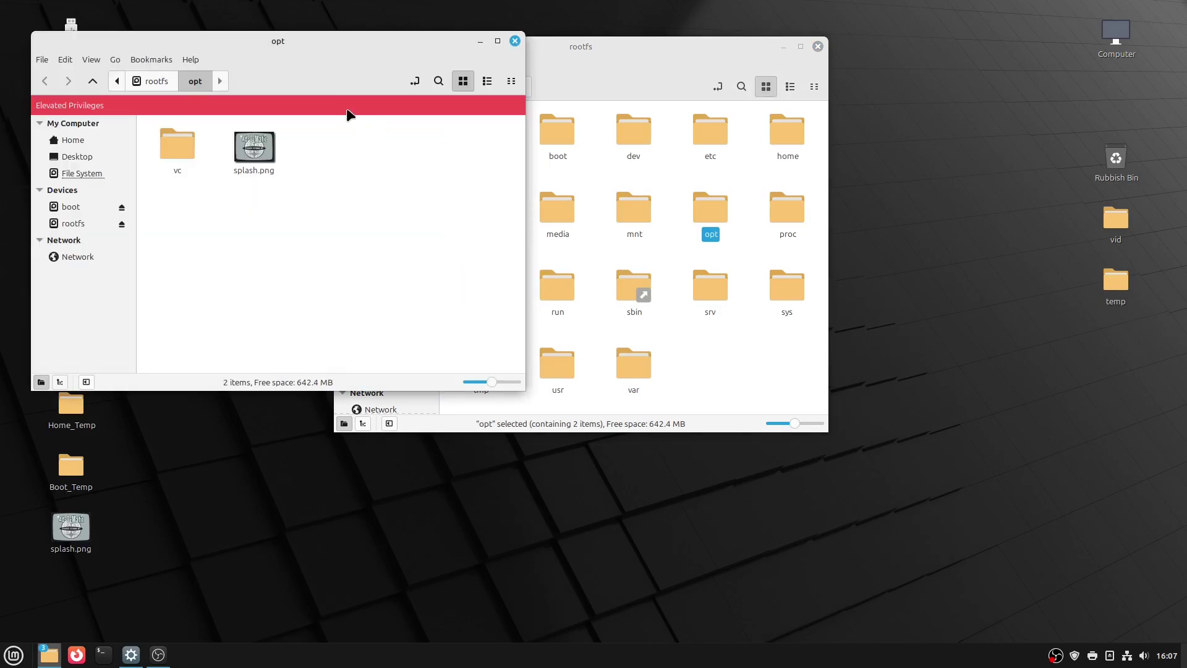
Step: Permanently delete the old splash.png from the root opt window
drag(241, 43, 582, 82)
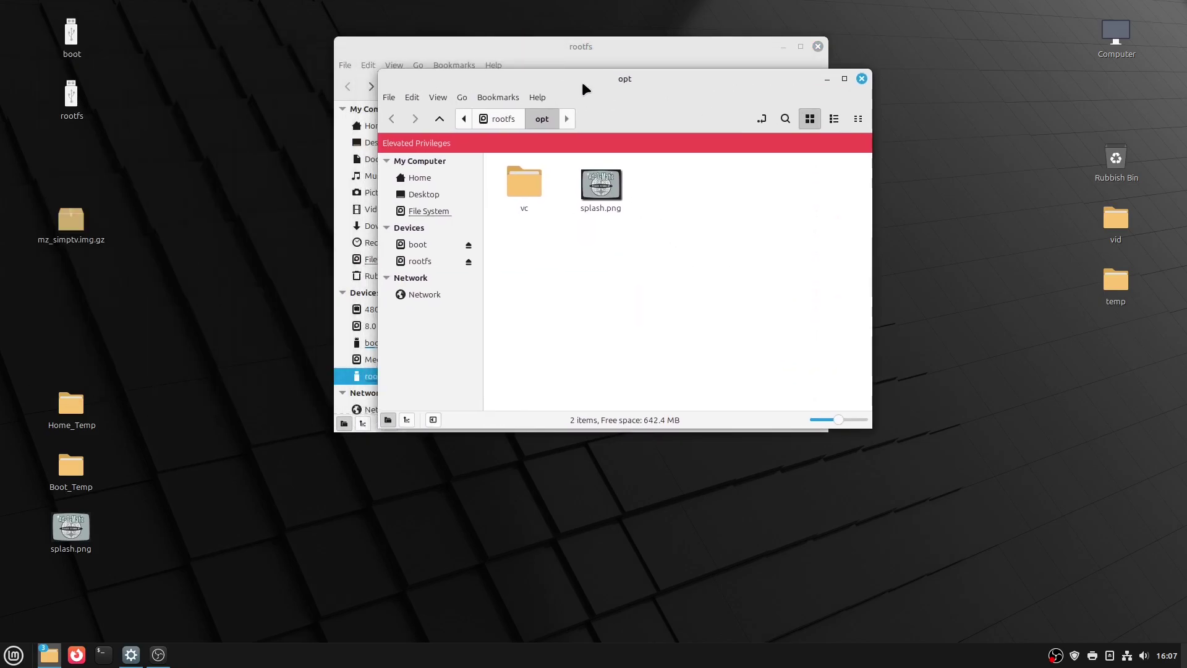
right_click(595, 183)
click(648, 320)
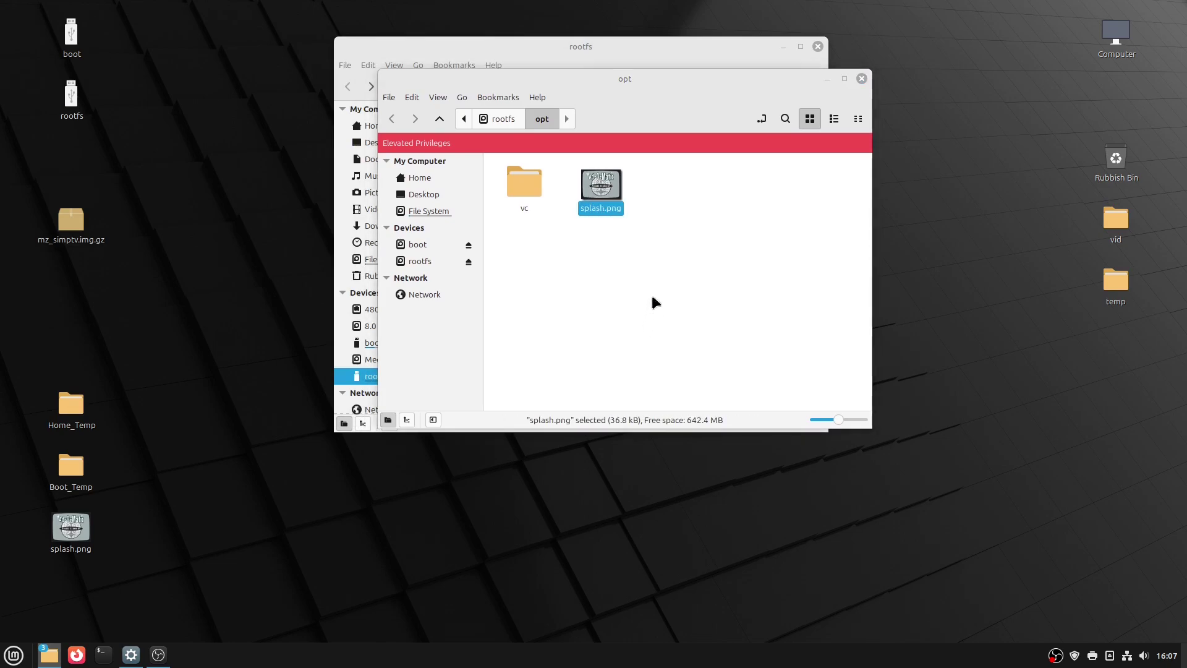
click(674, 295)
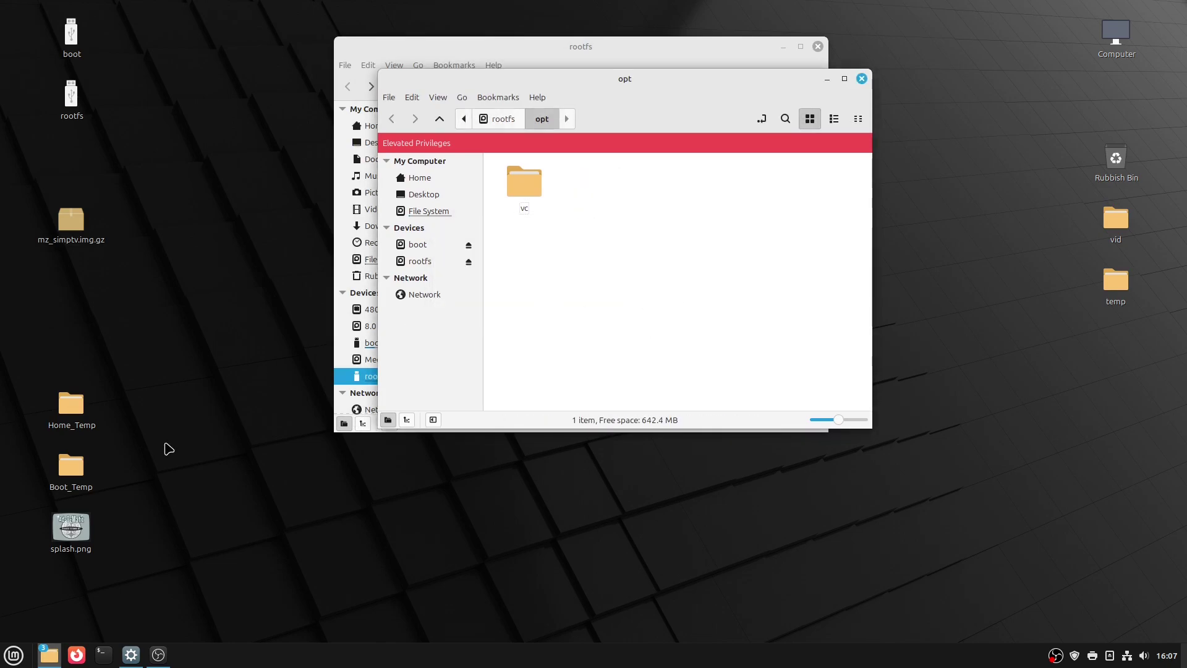
Step: Copy the desktop's splash.png into opt and preview the new image
click(72, 536)
drag(72, 538, 601, 201)
drag(617, 295, 625, 180)
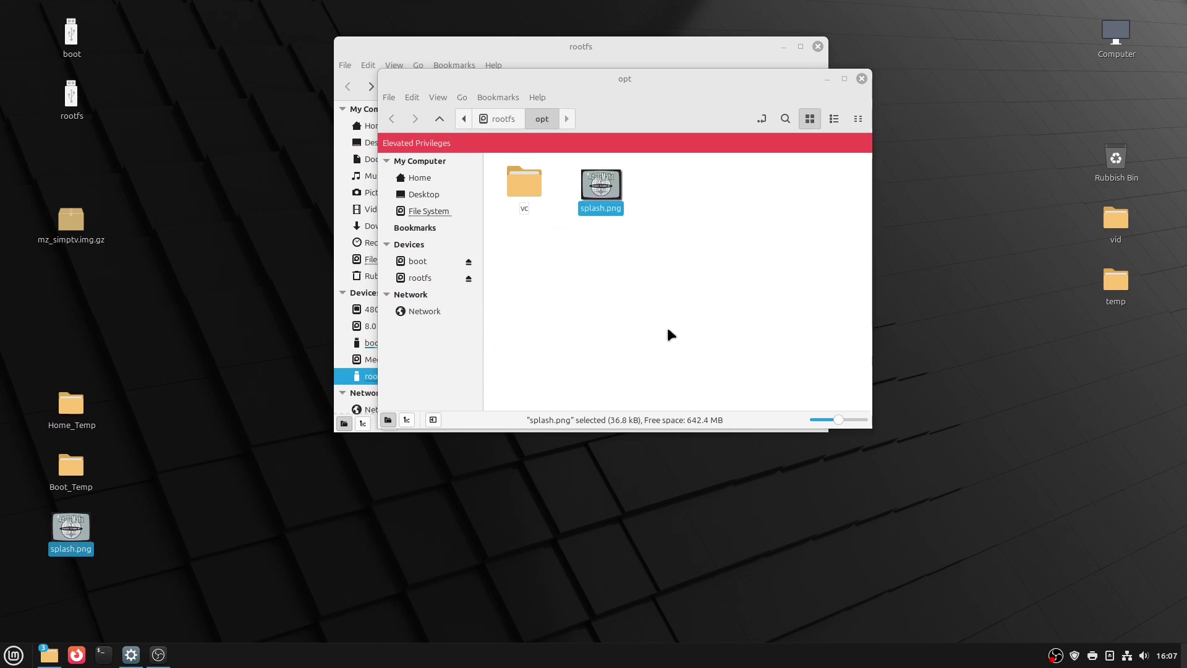
double_click(603, 188)
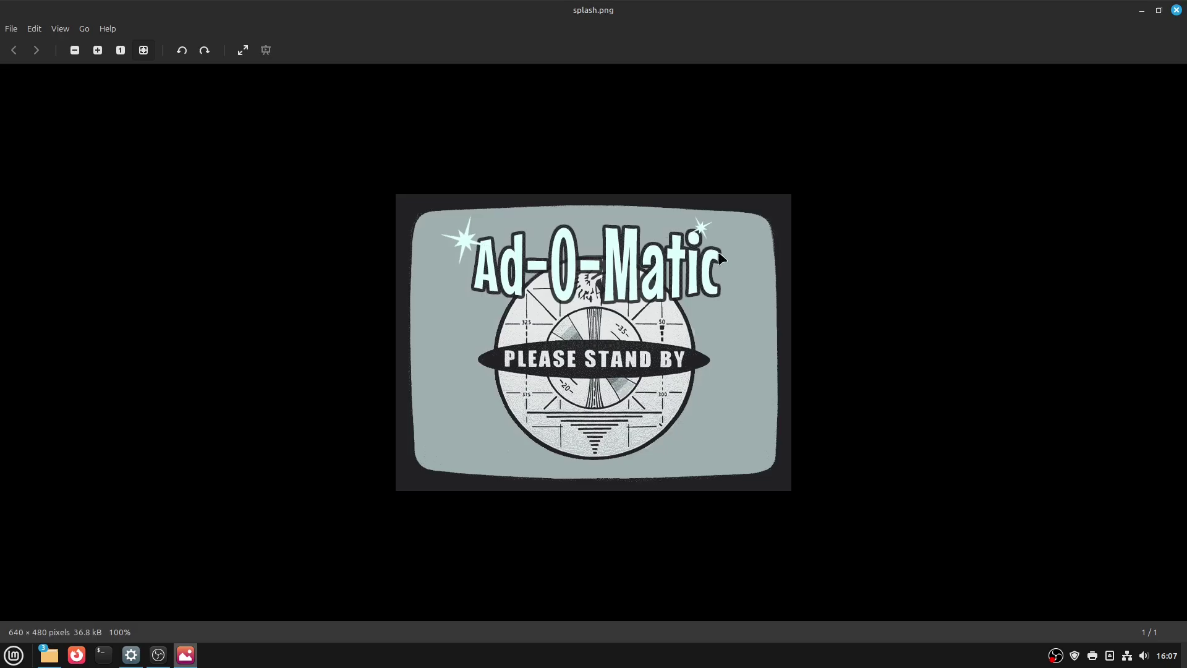
click(1176, 10)
Step: Close the root opt and rootfs windows and search the menu for 'disk'
click(862, 78)
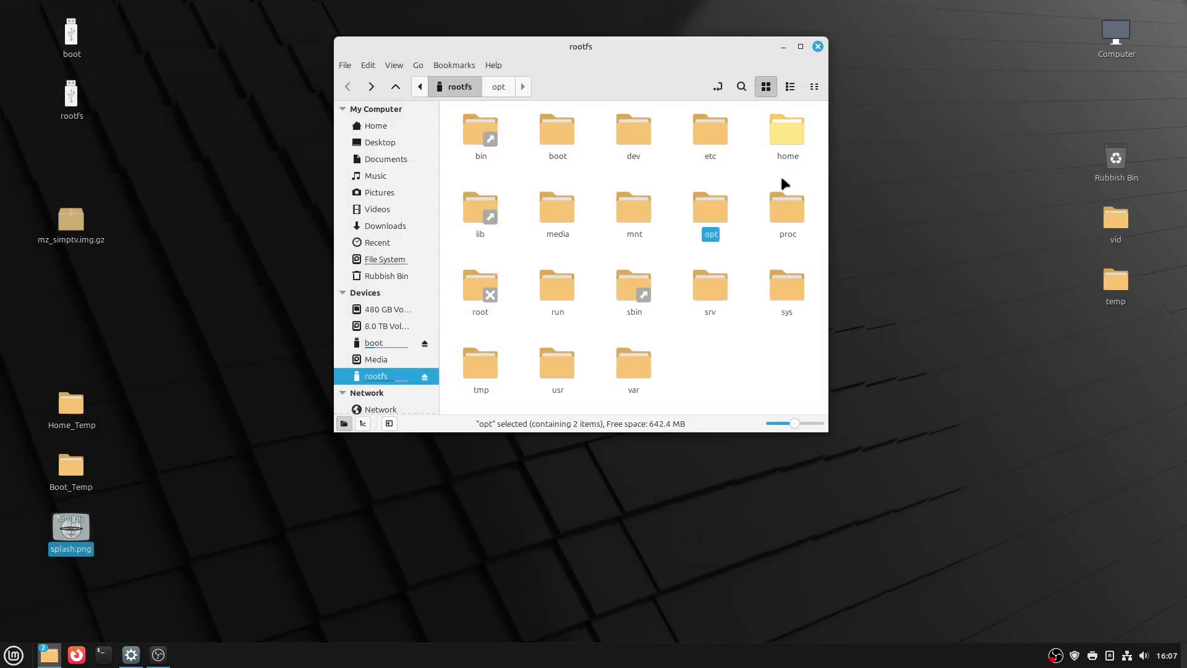
click(818, 47)
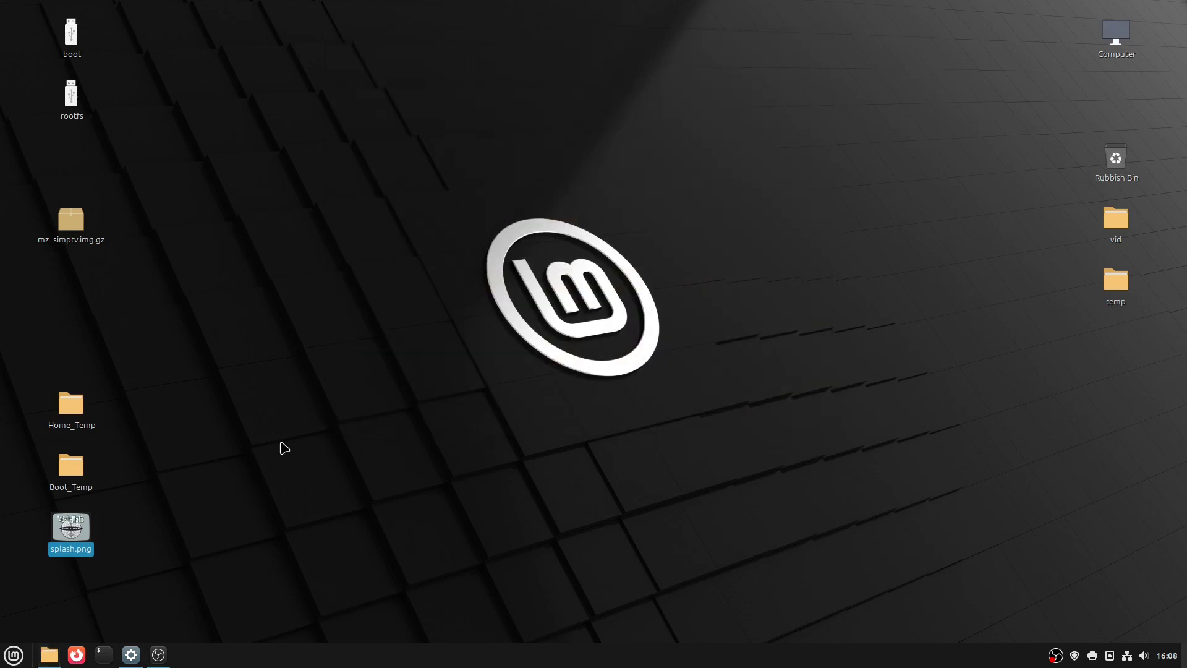
click(12, 656)
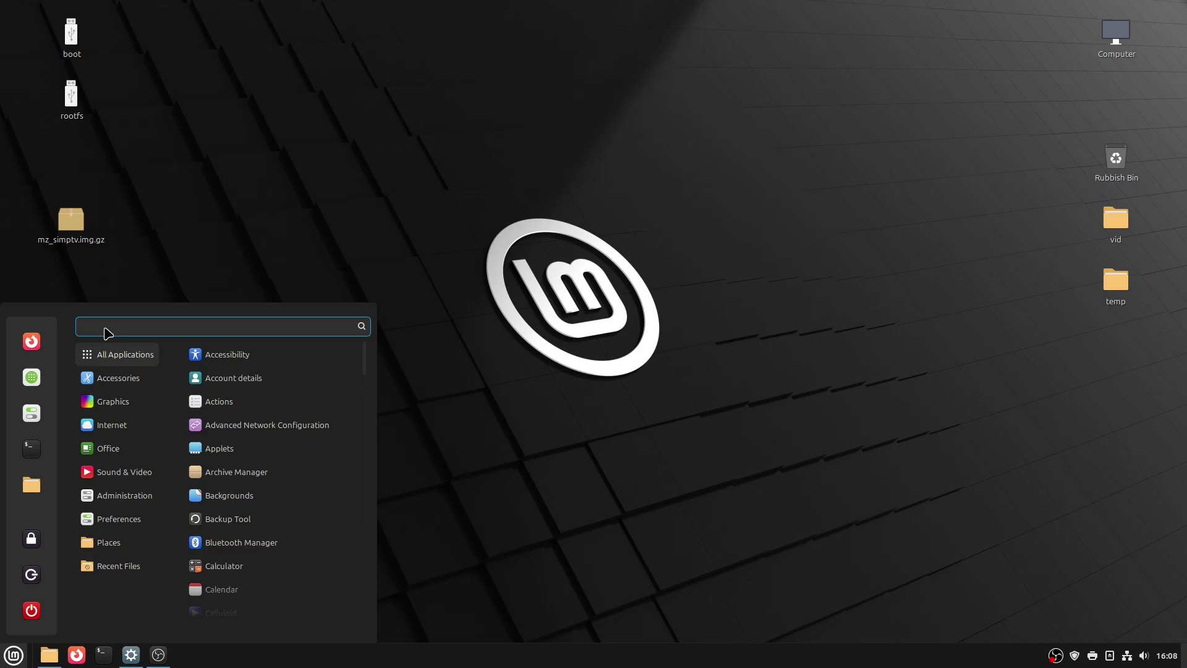
text(disk)
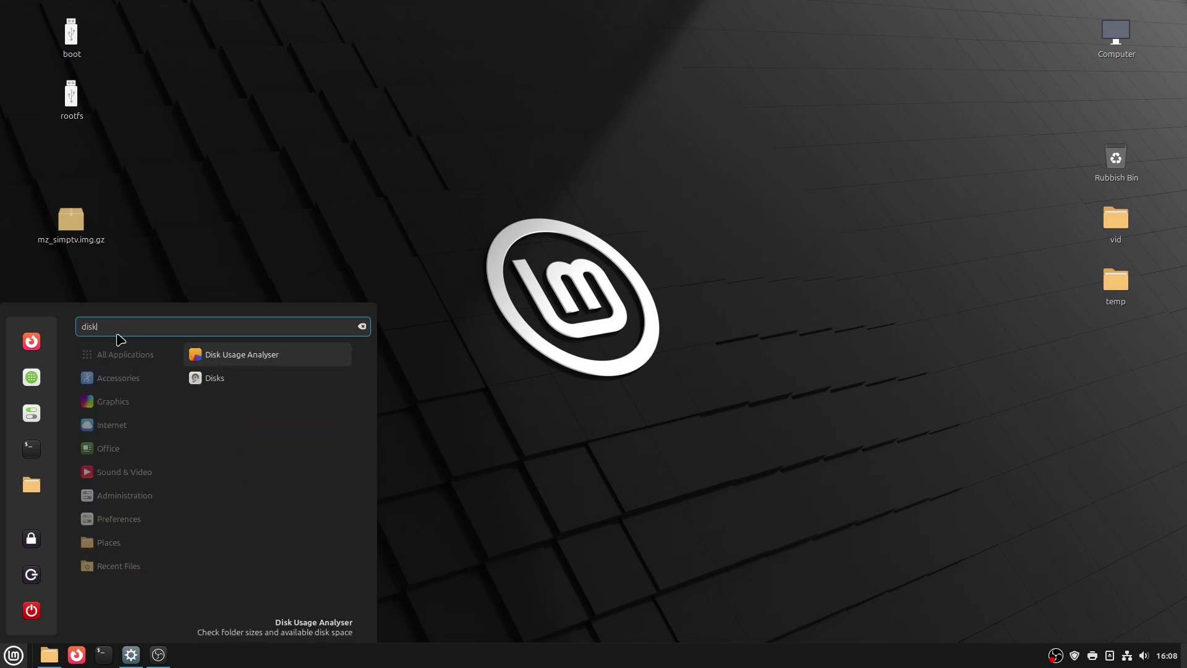
Step: In Disks, inspect the 62 GB drive's partitions and free space, then select rootfs
click(210, 378)
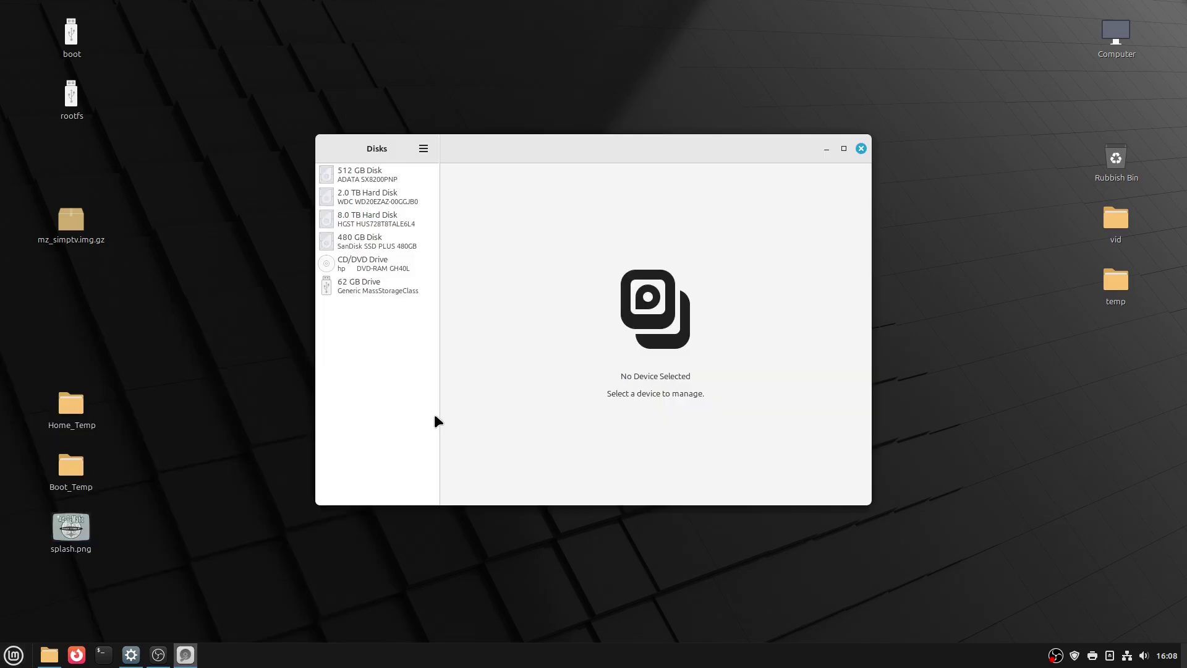
click(374, 288)
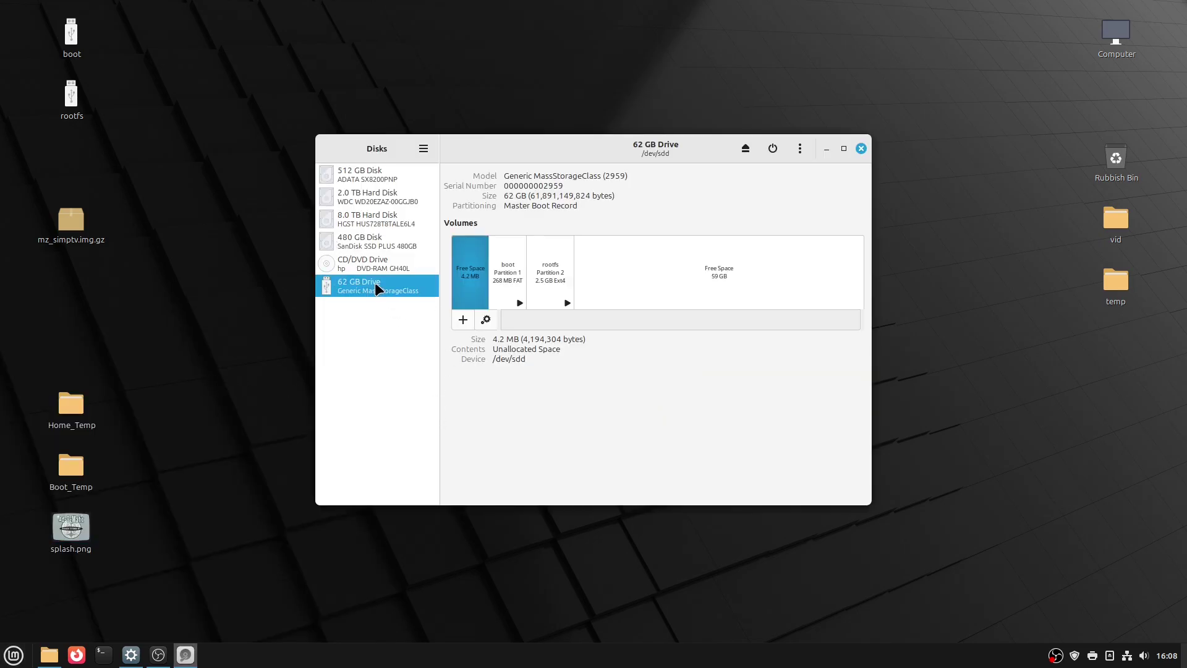
click(550, 291)
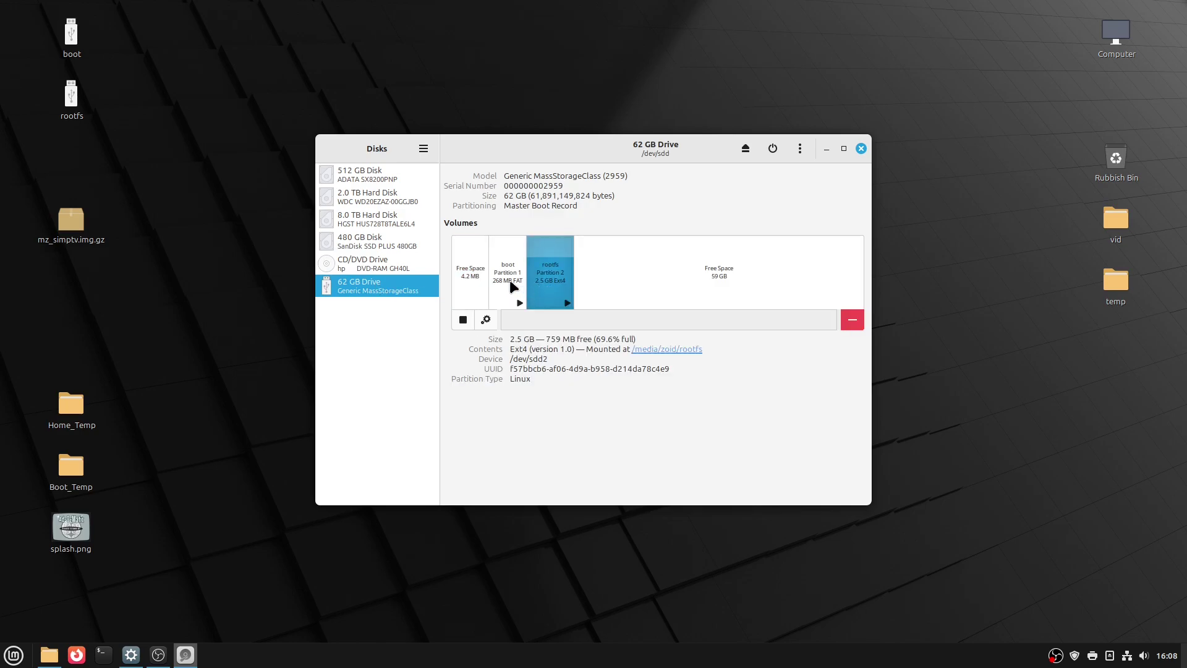
click(510, 281)
click(468, 274)
click(594, 275)
click(564, 285)
Step: Resize rootfs to use all available space, then close Disks
click(486, 320)
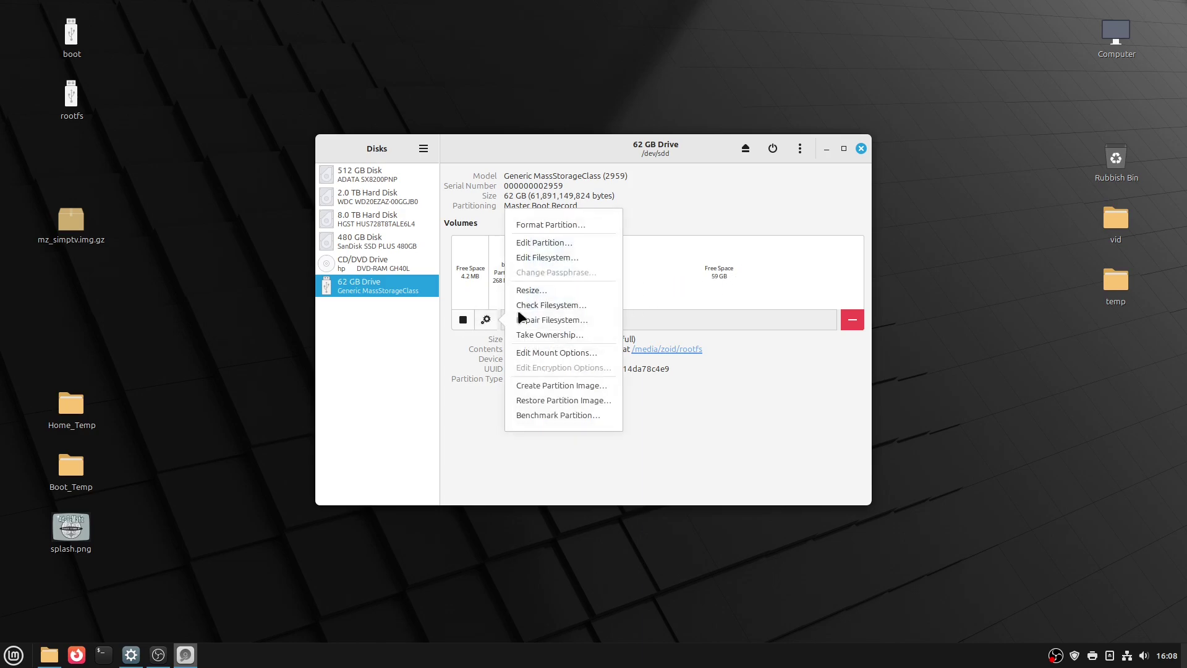
click(562, 289)
drag(456, 311, 749, 314)
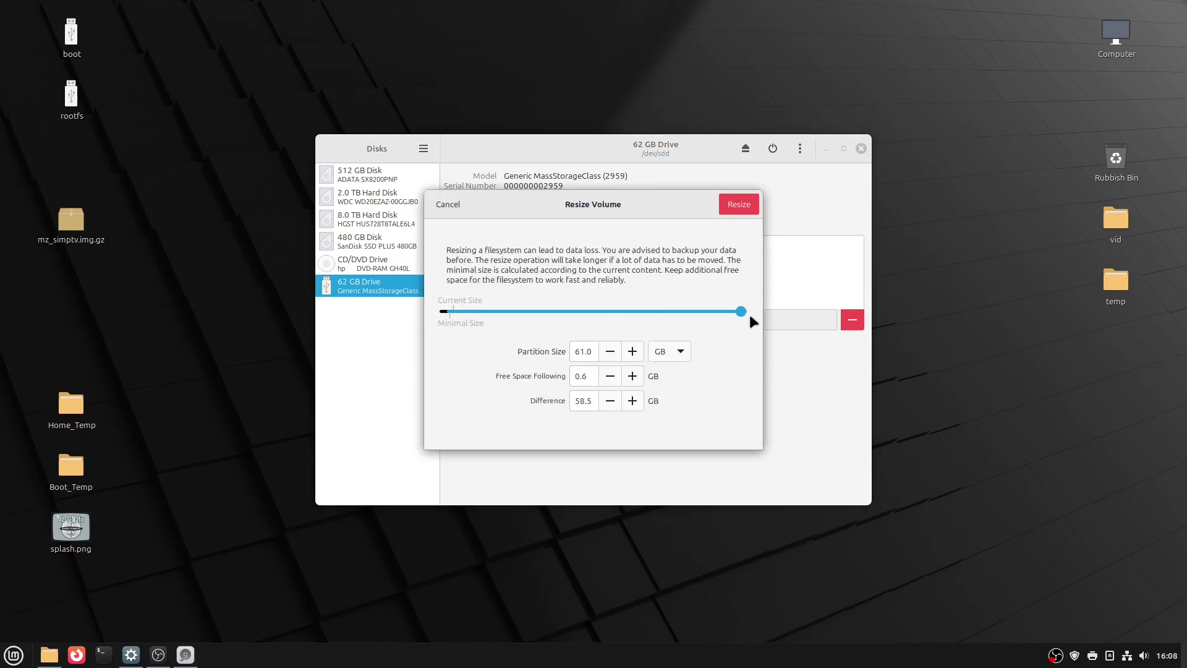
click(738, 207)
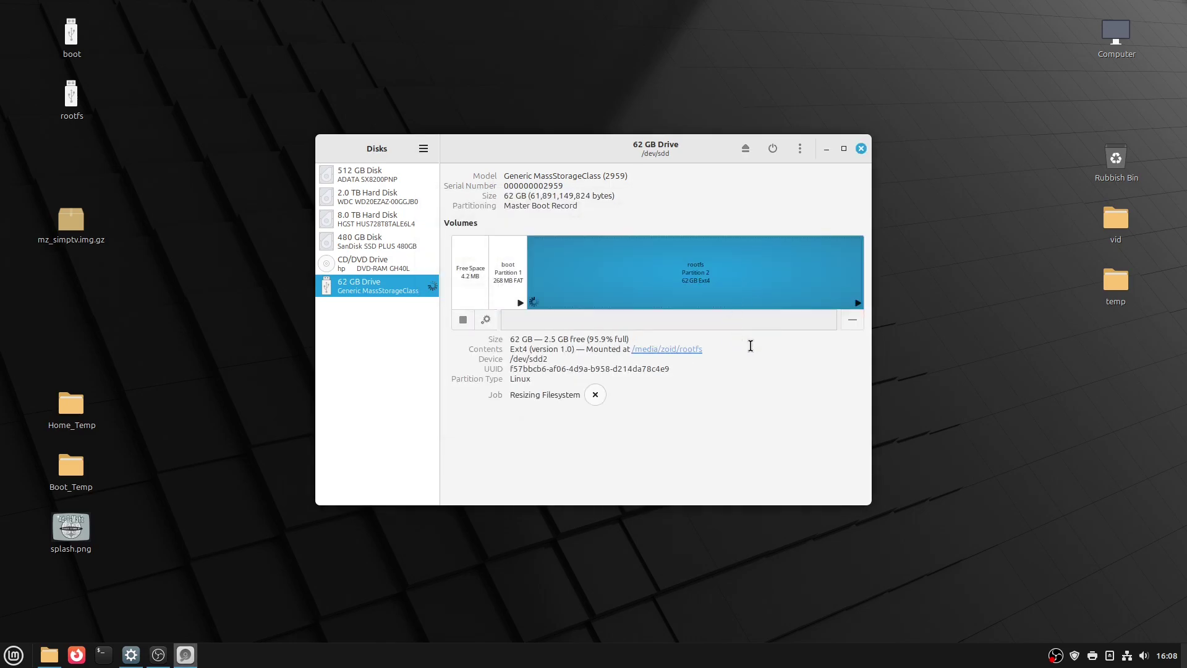
click(408, 263)
click(415, 288)
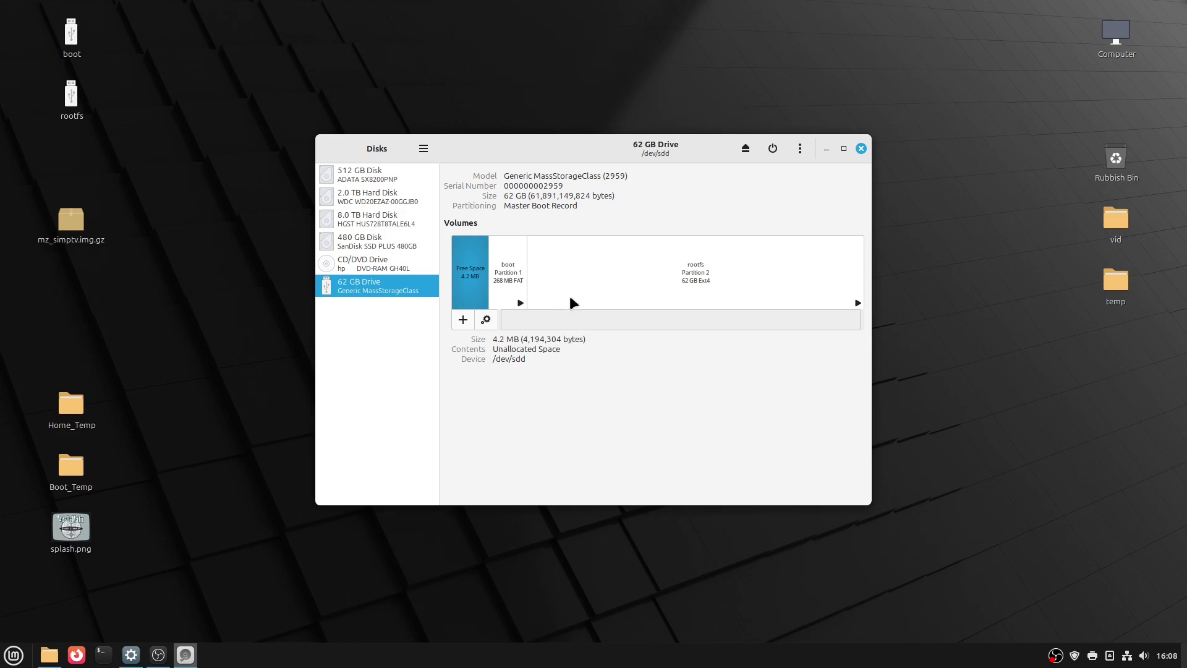
click(861, 149)
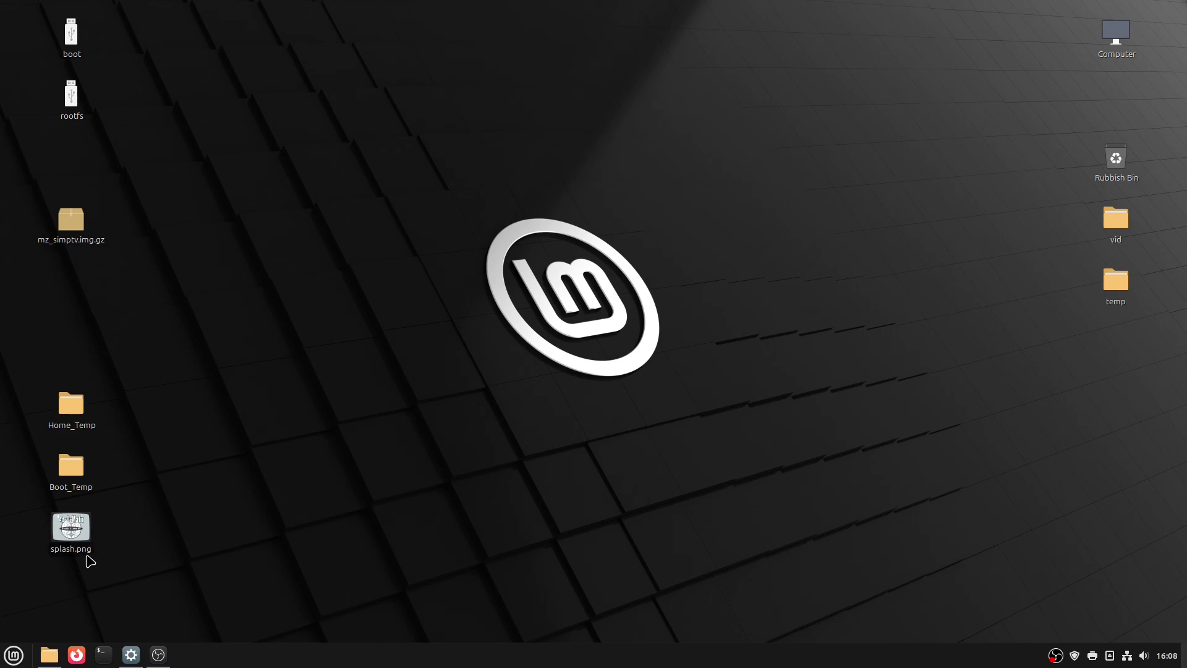